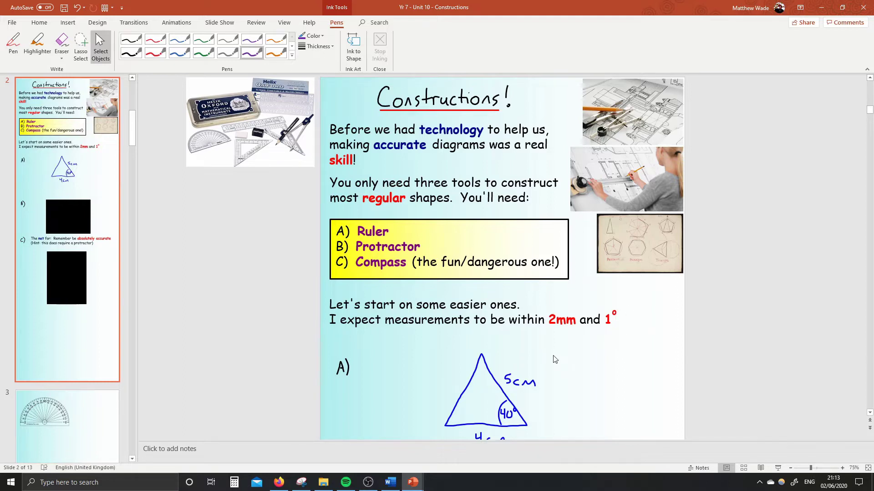
scroll(554, 362, down, 1)
scroll(554, 362, down, 1)
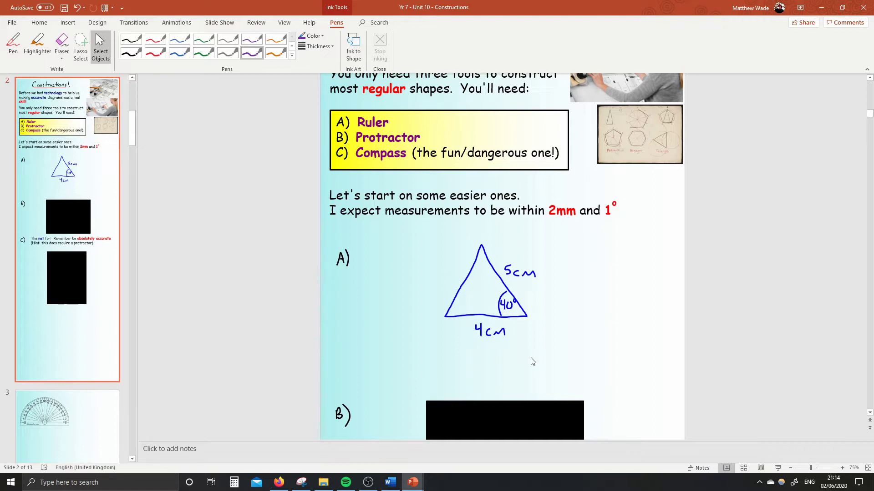
scroll(505, 310, down, 1)
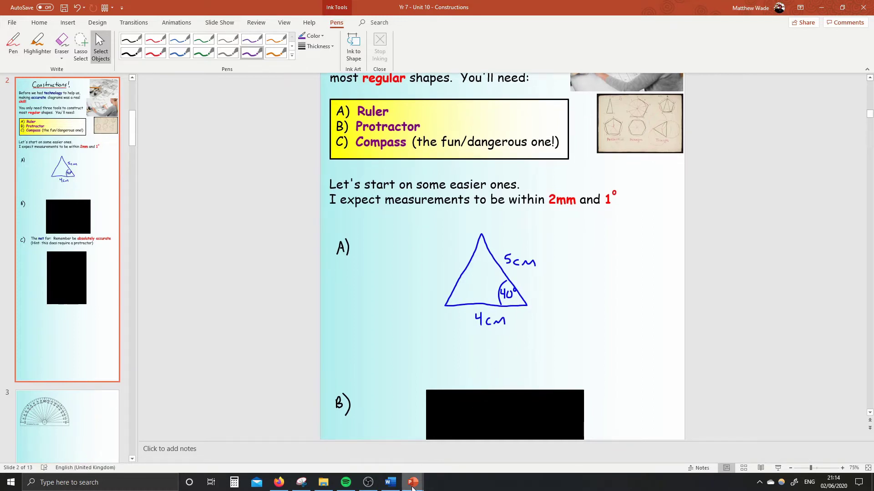
- Switch to the Ruler and Compass presentation and move the ruler picture to the slide's middle
mouse_move(413, 487)
click(367, 443)
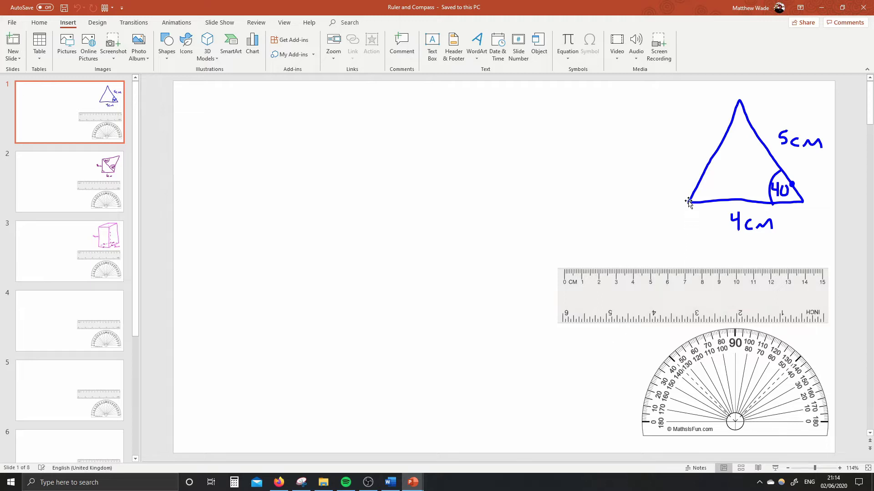
drag(678, 296, 341, 305)
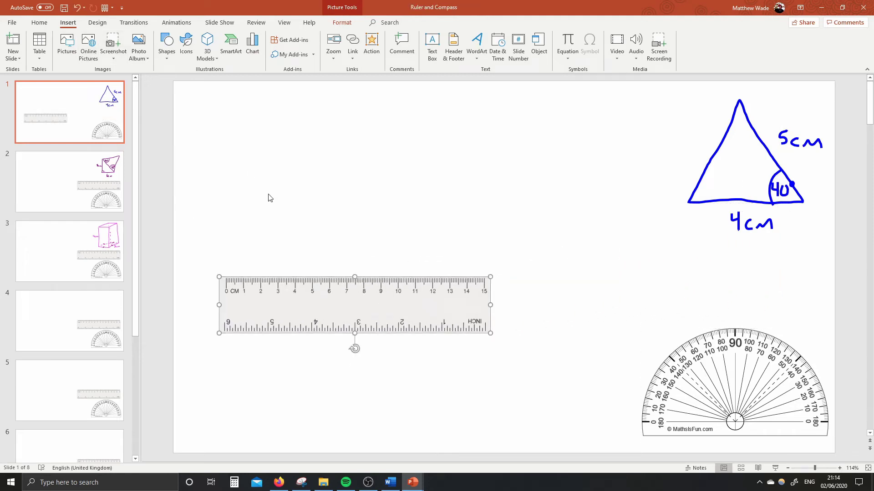
drag(382, 326, 400, 325)
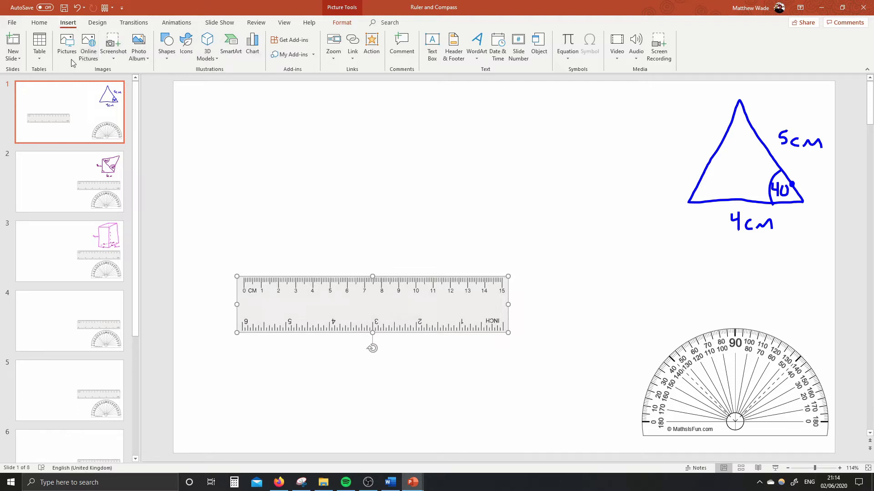
- Draw a straight line along the ruler's edge from 0 to 4 cm
click(166, 43)
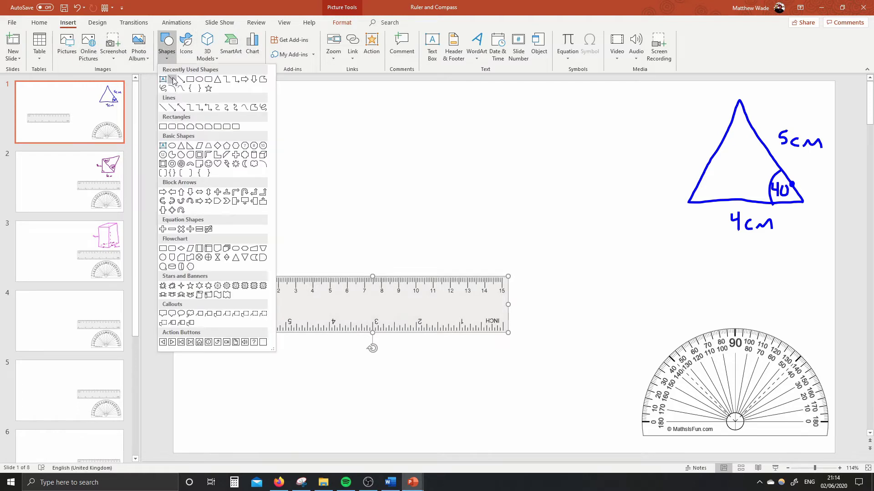
click(176, 80)
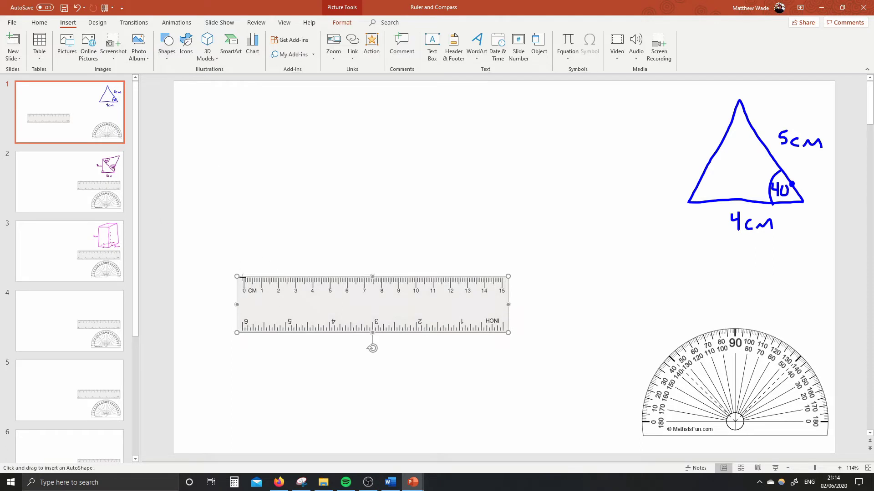
drag(243, 275, 313, 275)
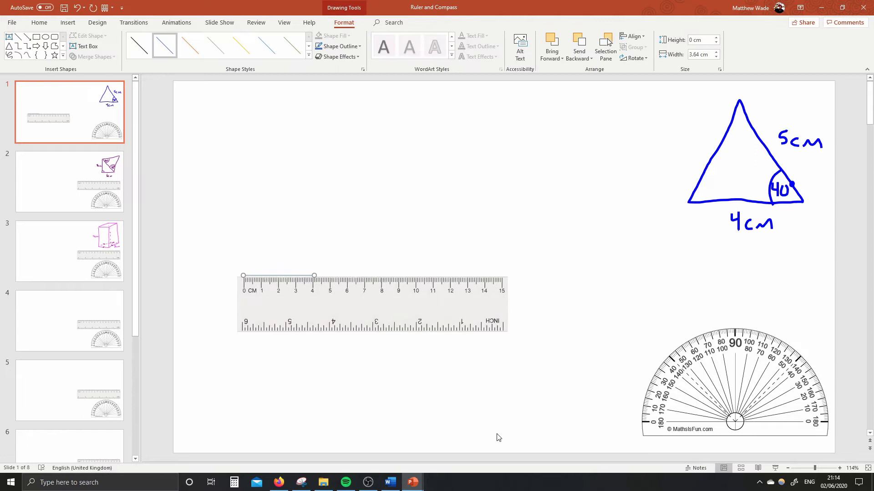
click(474, 421)
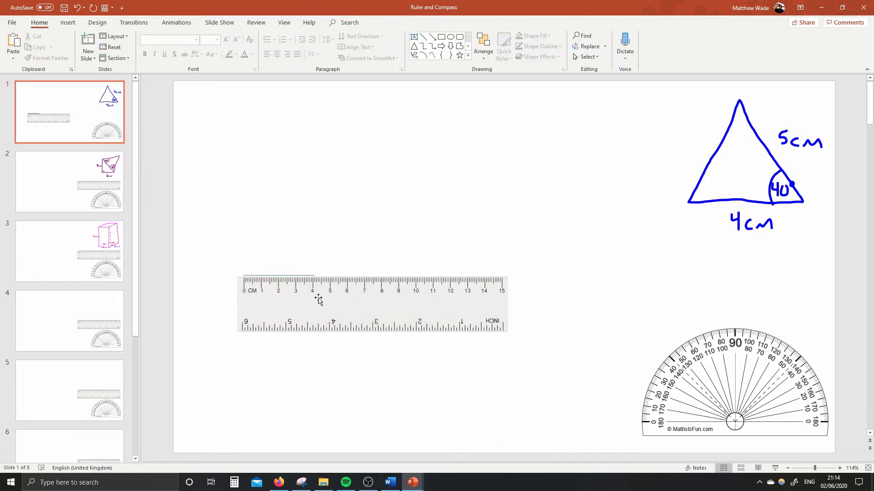
click(311, 276)
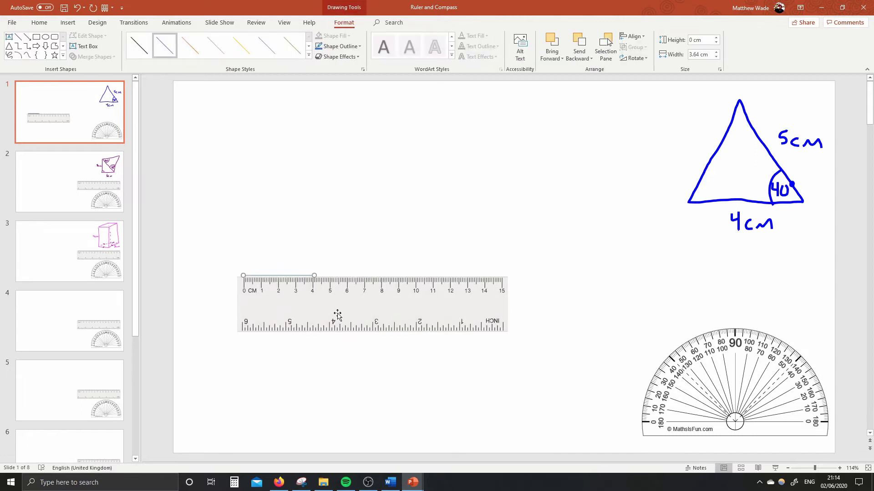
click(335, 314)
click(328, 338)
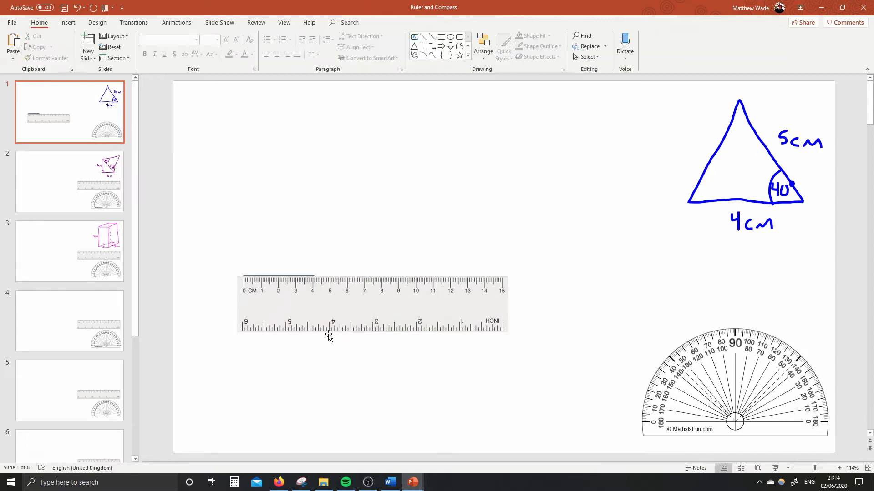
- Straighten the line along the ruler's top edge and move the ruler down below it
click(312, 275)
click(316, 276)
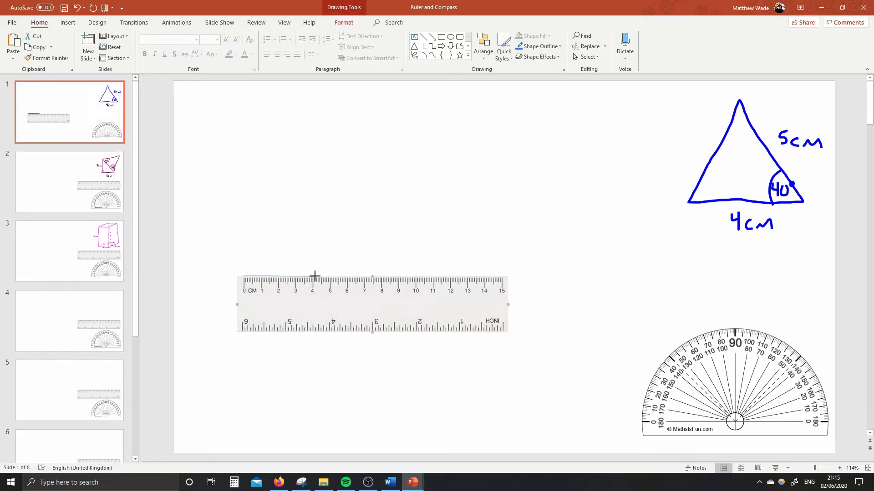
drag(314, 276, 313, 275)
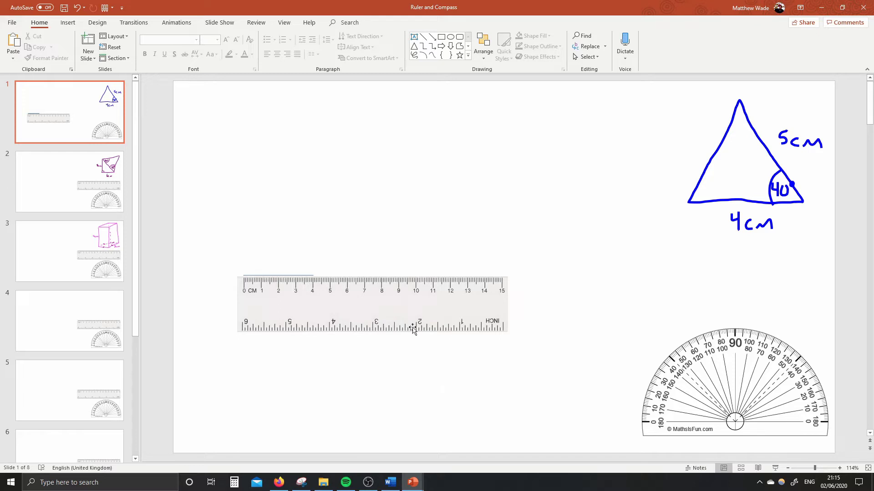
drag(413, 325, 407, 404)
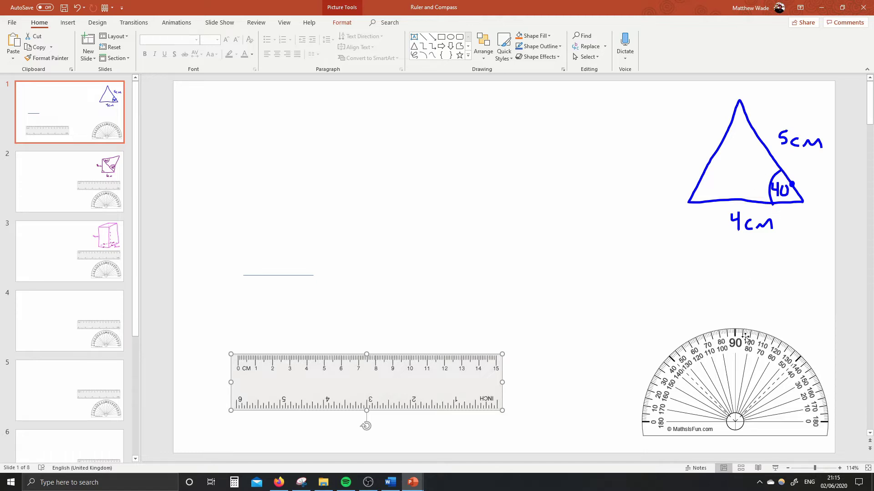
- Place the protractor beside the 4 cm line and pick the red ink pen for marking points
click(726, 391)
drag(726, 391, 539, 238)
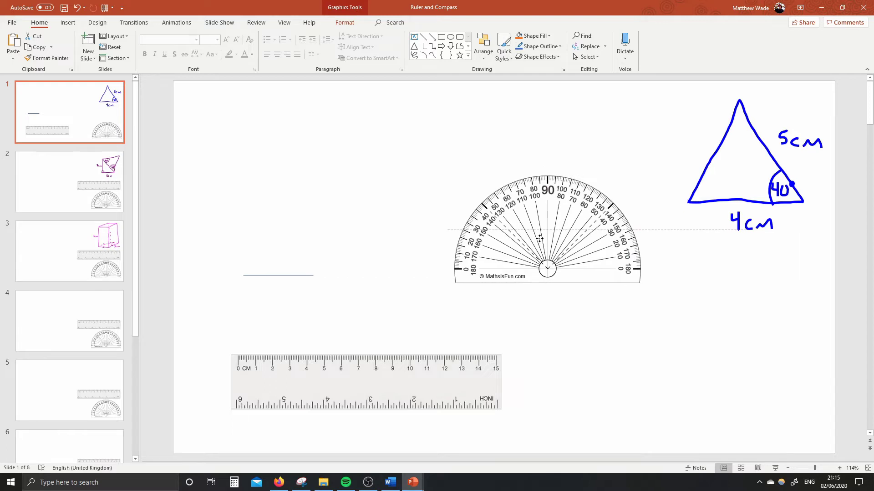
drag(539, 238, 540, 229)
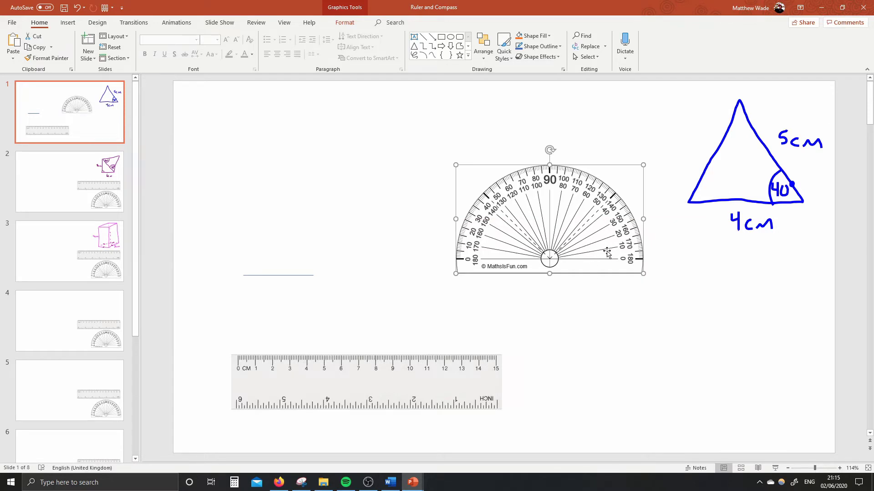
drag(604, 241, 545, 199)
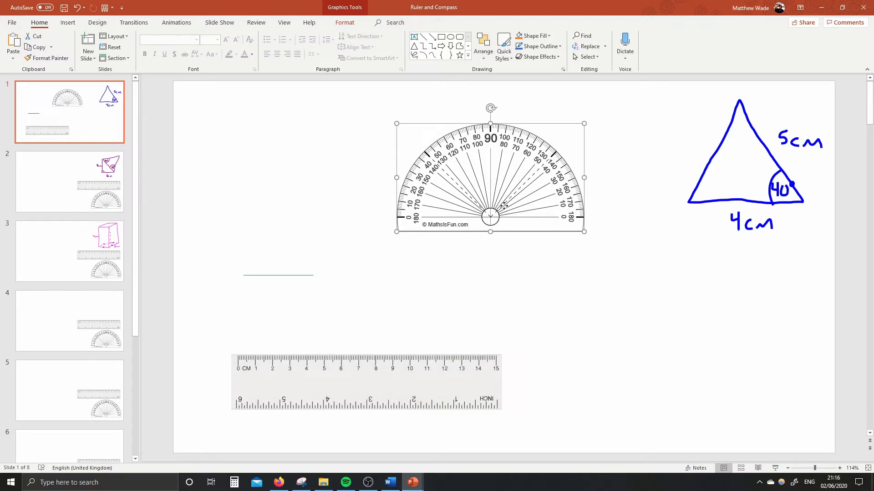
drag(507, 220, 479, 287)
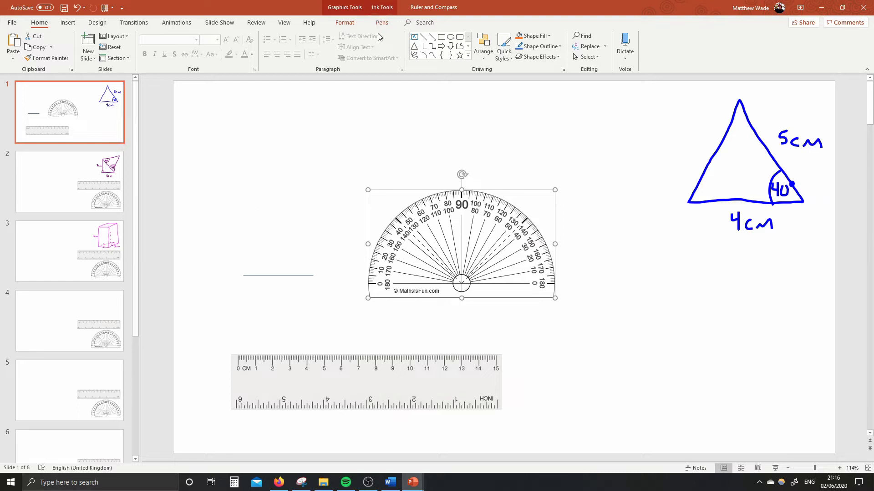
click(386, 22)
click(155, 53)
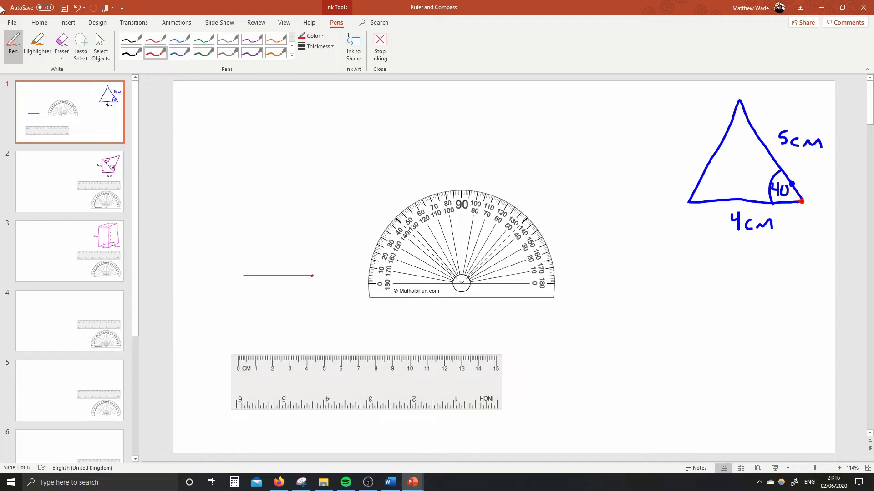
- Centre the protractor on the line's right end and dot the 40° reading in red
click(102, 45)
drag(479, 264, 335, 254)
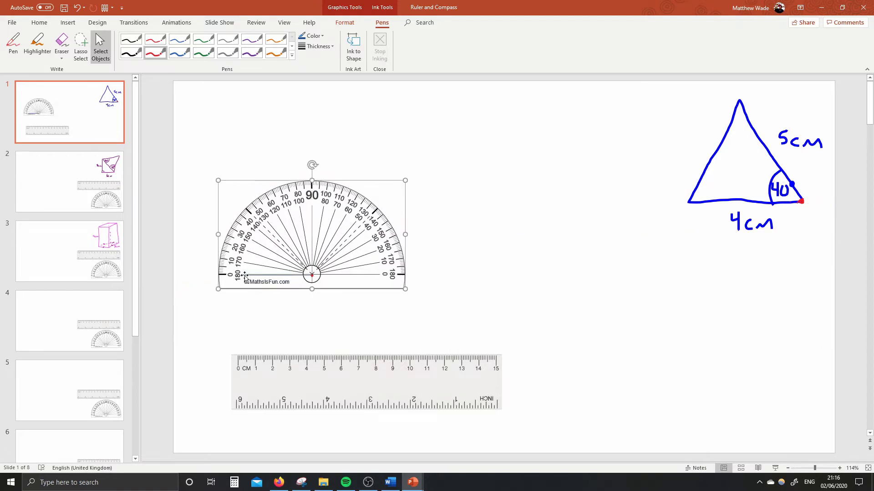
drag(331, 260, 332, 261)
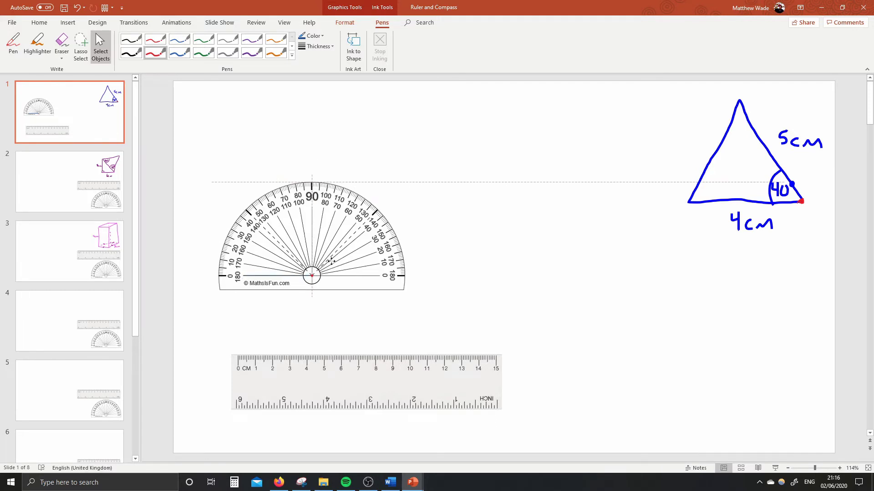
drag(332, 261, 331, 260)
click(269, 314)
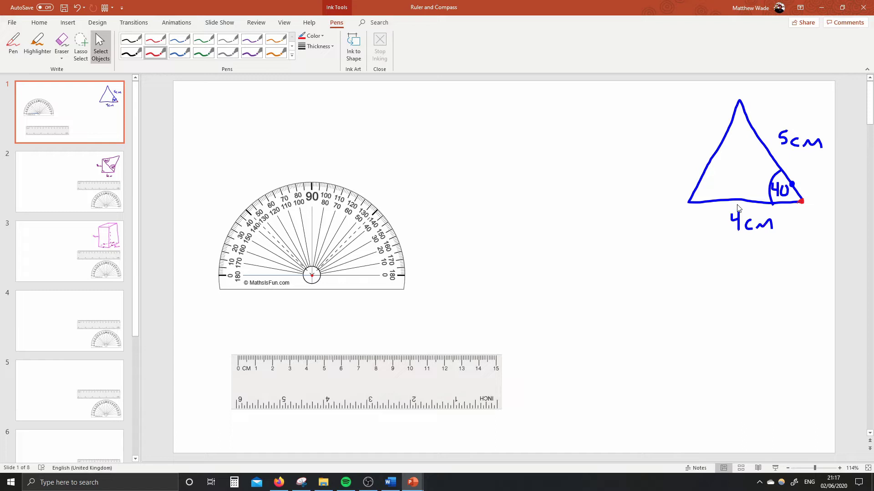
click(155, 53)
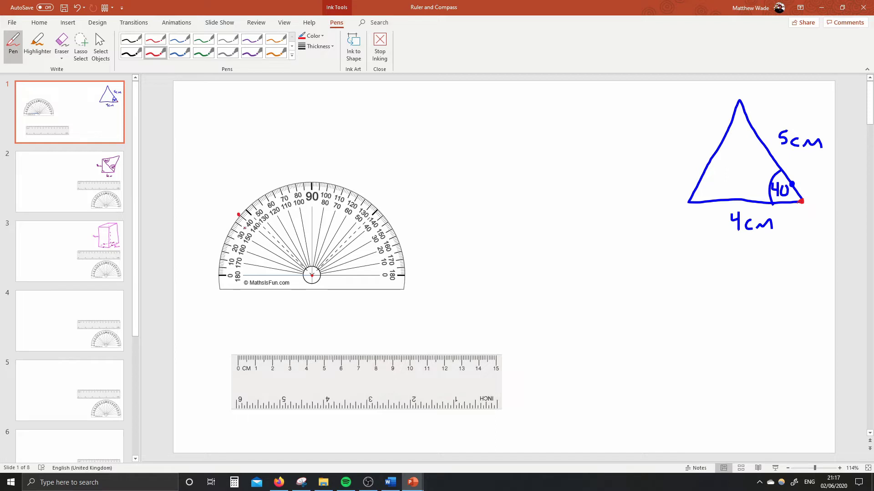
click(105, 48)
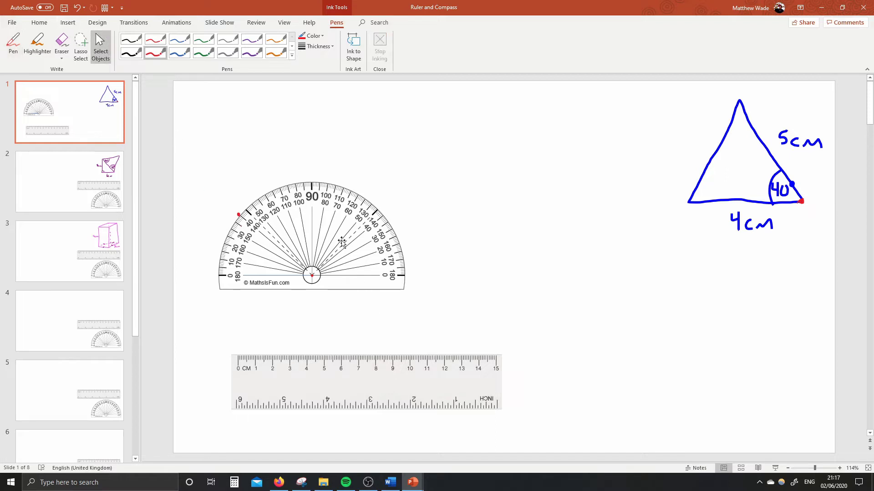
- Move the protractor clear and tilt the ruler with 0 cm on the red endpoint toward the 40° dot
drag(312, 237, 540, 171)
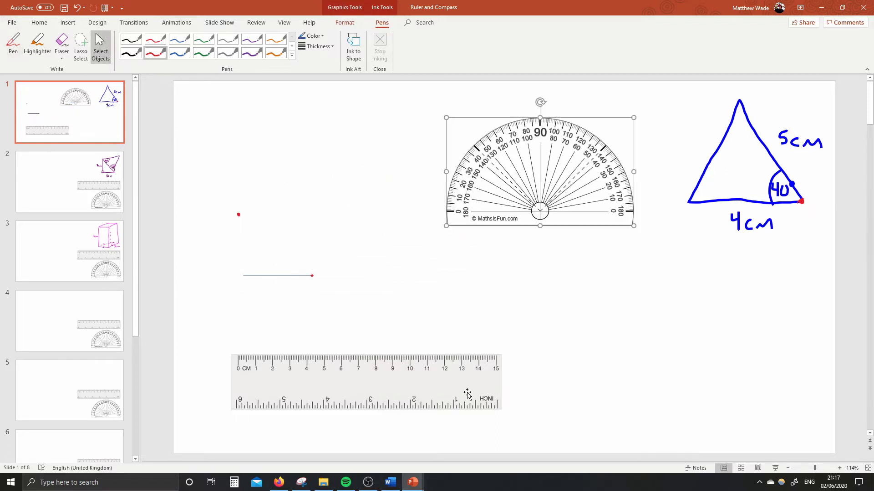
drag(442, 392, 425, 318)
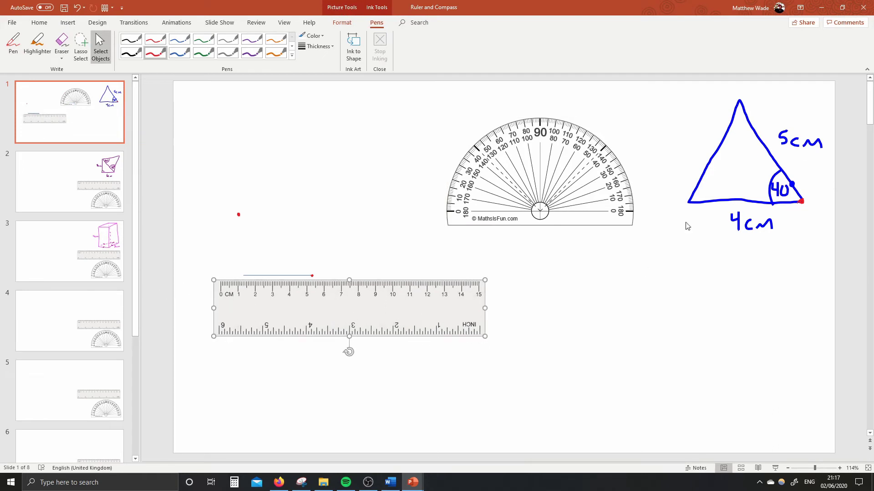
drag(349, 352, 310, 365)
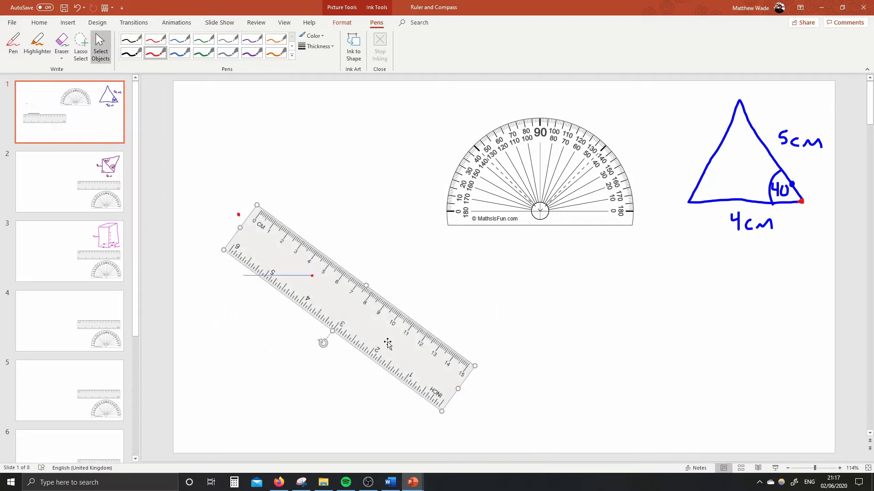
drag(388, 344, 361, 342)
drag(302, 350, 300, 344)
mouse_move(353, 332)
mouse_down()
mouse_move(342, 335)
mouse_move(351, 342)
mouse_up()
drag(293, 355, 340, 342)
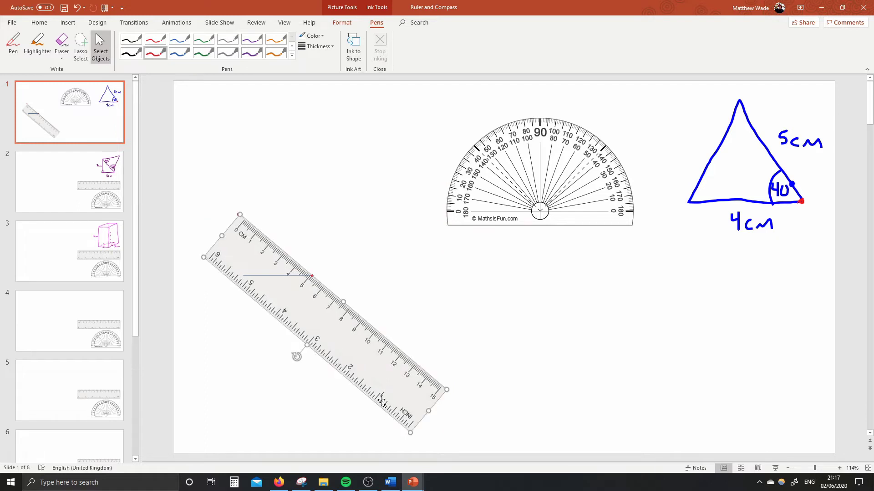
click(509, 347)
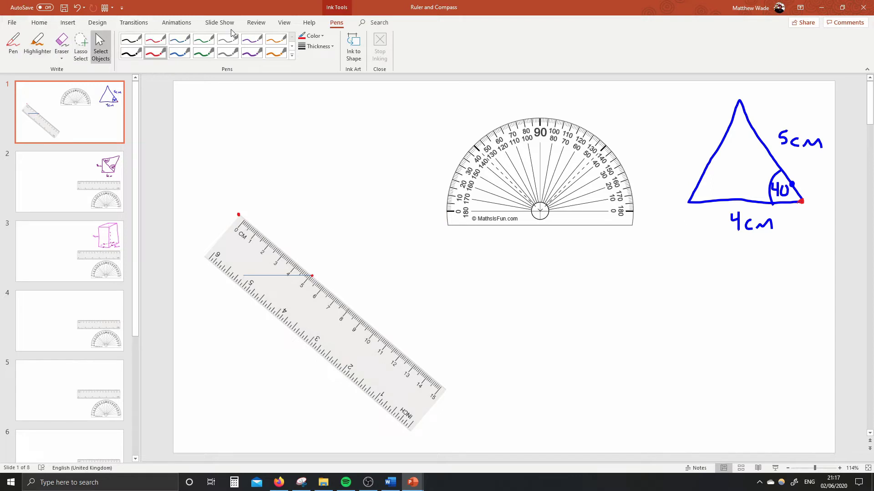
- Draw a slanted line along the ruler from the base line's red endpoint
click(68, 22)
click(167, 45)
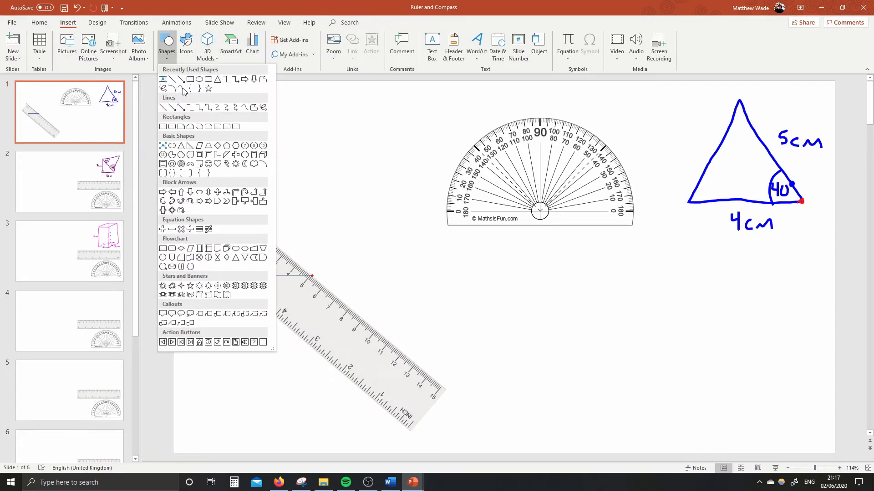
click(172, 88)
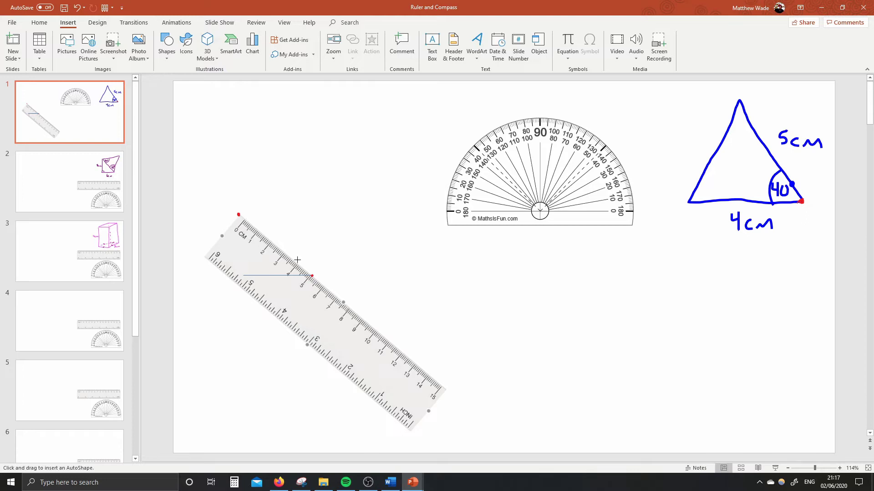
drag(311, 276, 245, 221)
click(405, 347)
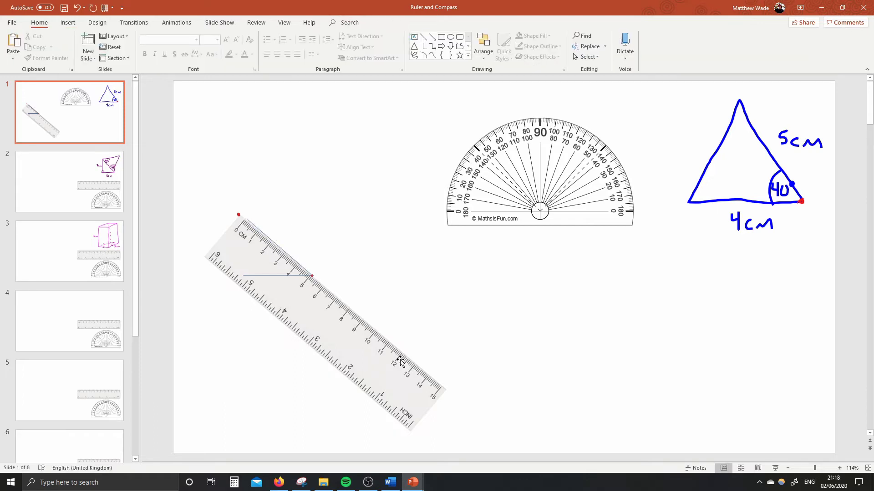
- Park the ruler at the lower right, below the protractor
click(400, 364)
click(469, 400)
click(388, 387)
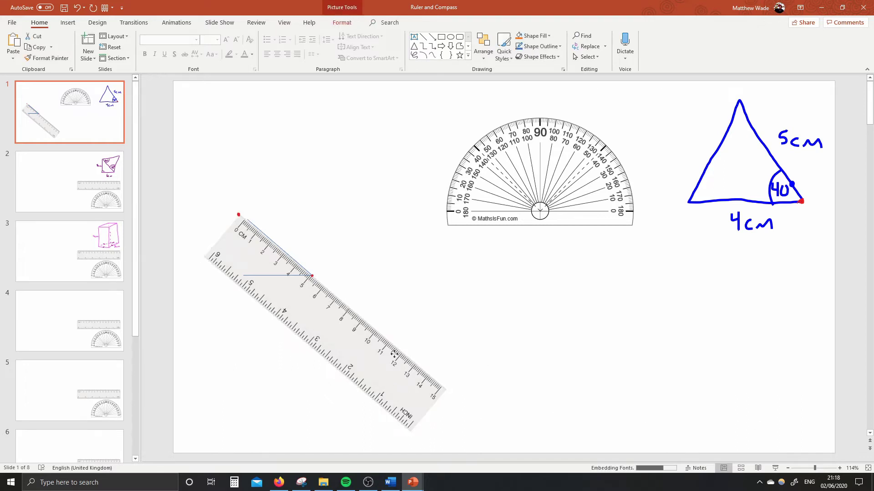
drag(394, 354, 764, 395)
drag(700, 337, 684, 288)
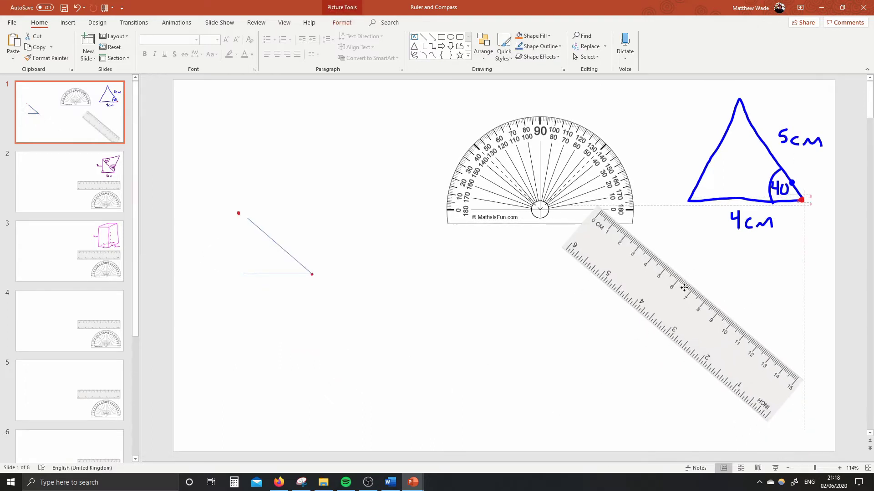
click(377, 362)
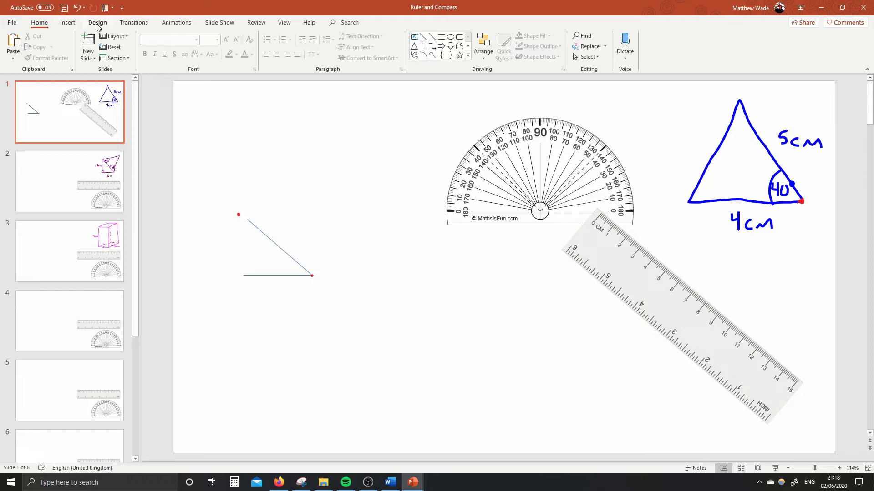
- Close the triangle with a freeform third side back to the starting point
click(68, 22)
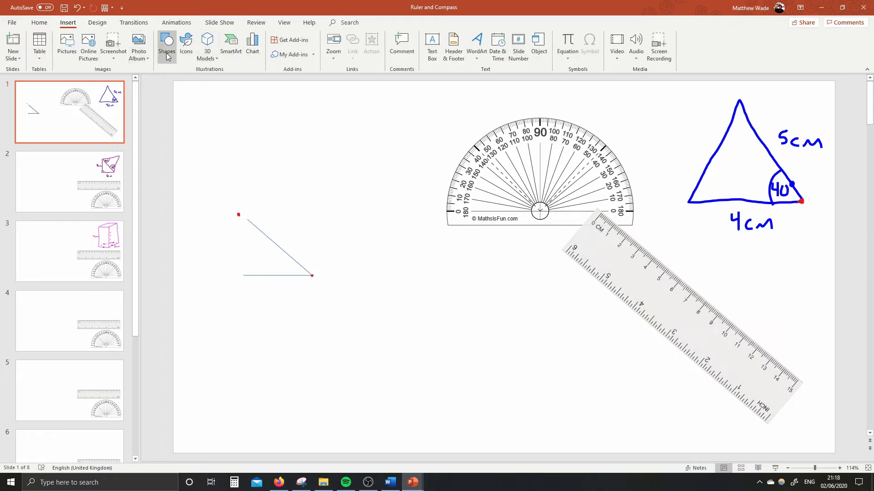
click(180, 84)
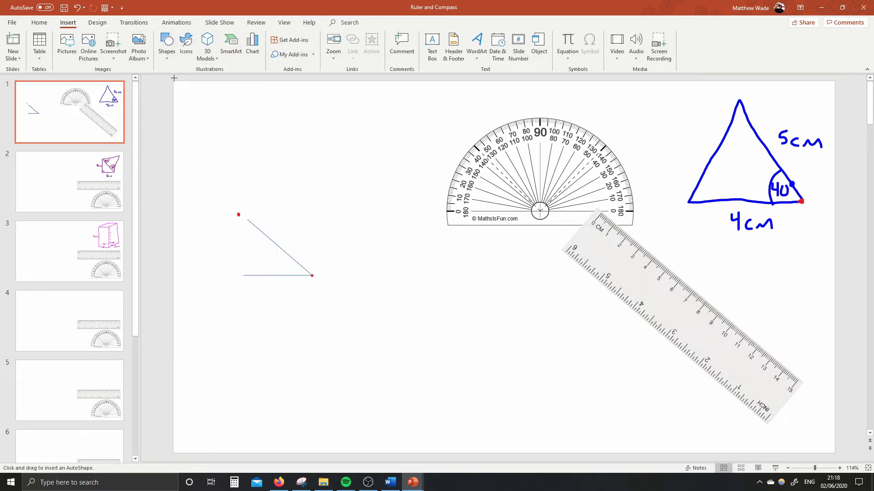
click(247, 220)
click(244, 275)
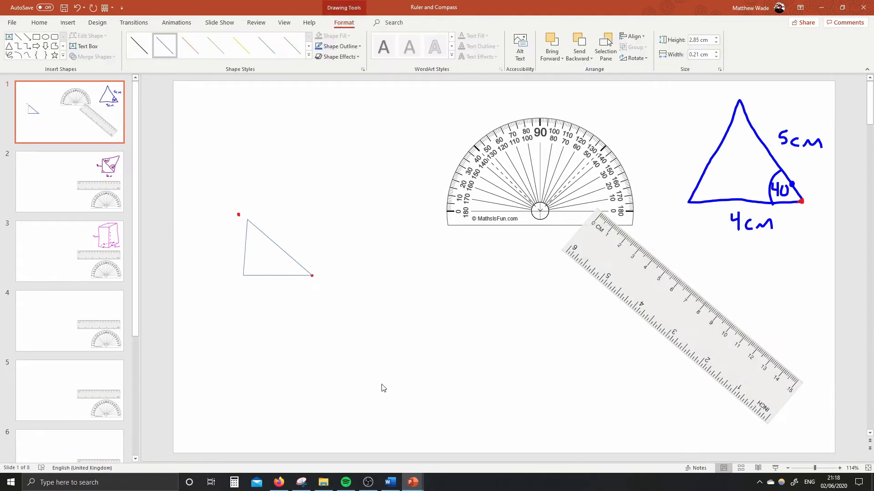
click(382, 386)
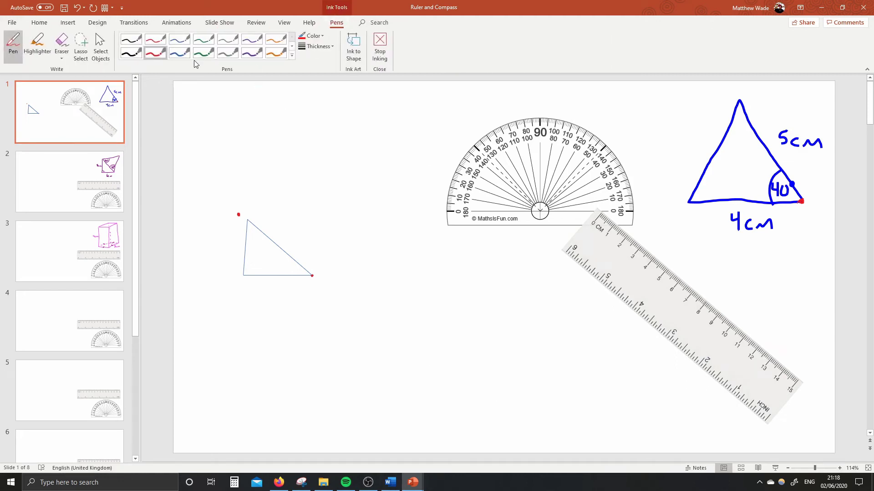
- Circle the triangle with the yellow highlighter
click(292, 46)
click(155, 53)
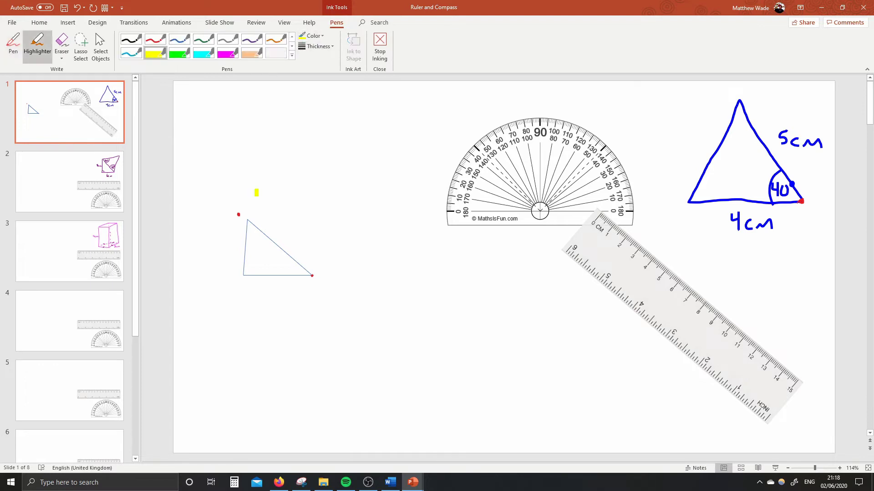
mouse_move(222, 208)
mouse_down()
mouse_move(241, 307)
mouse_move(309, 303)
mouse_move(330, 275)
mouse_move(281, 197)
mouse_move(212, 223)
mouse_up()
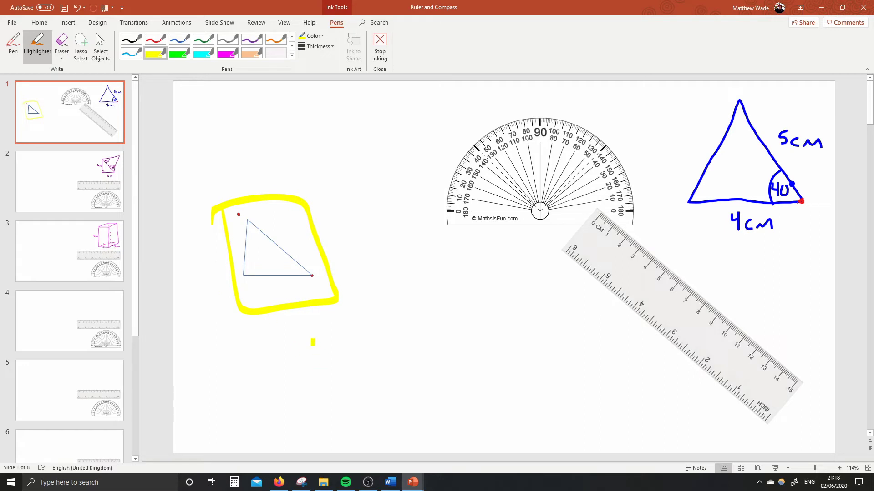
- On slide 2, place the ruler lower left, draw a 6 cm line along it, and move the ruler below
click(96, 183)
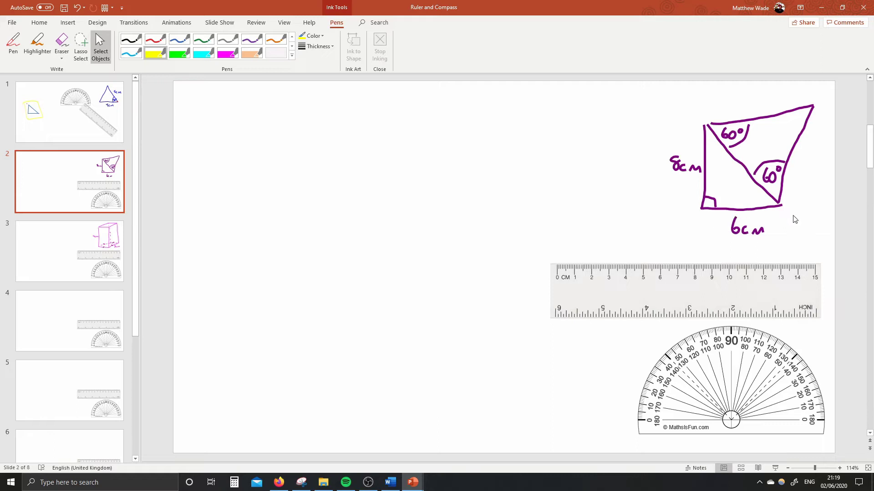
drag(717, 289, 386, 356)
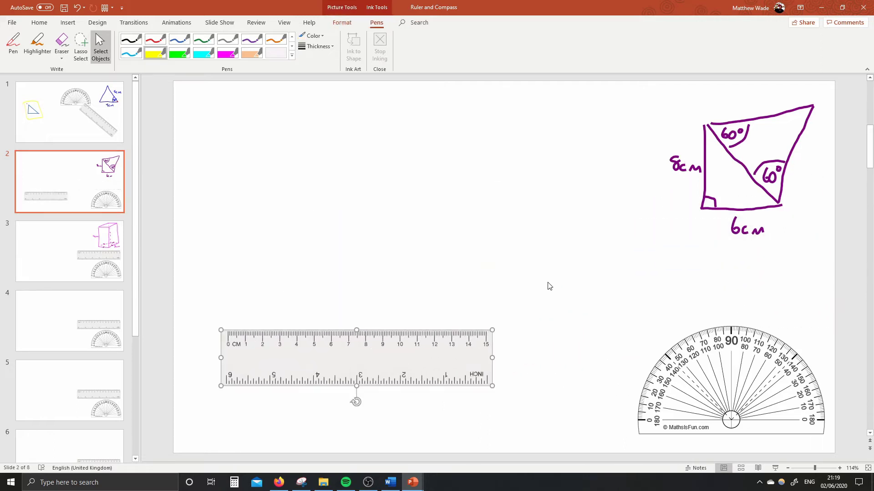
click(68, 22)
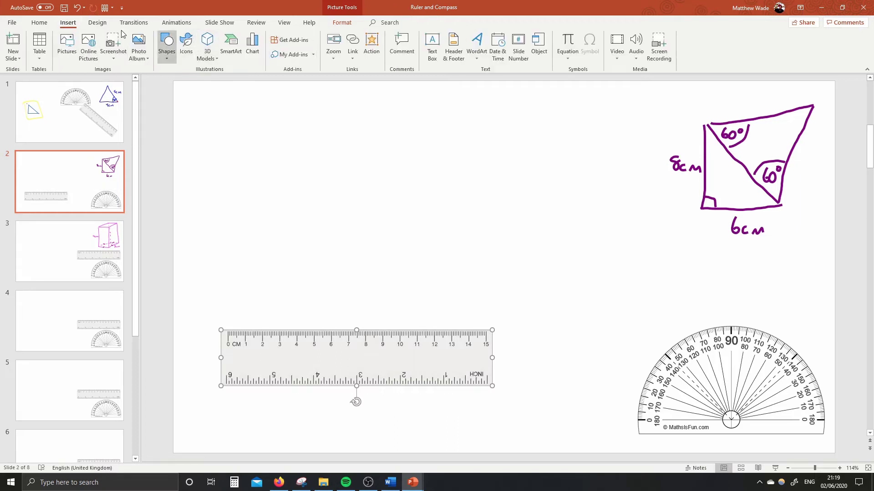
click(163, 51)
click(172, 80)
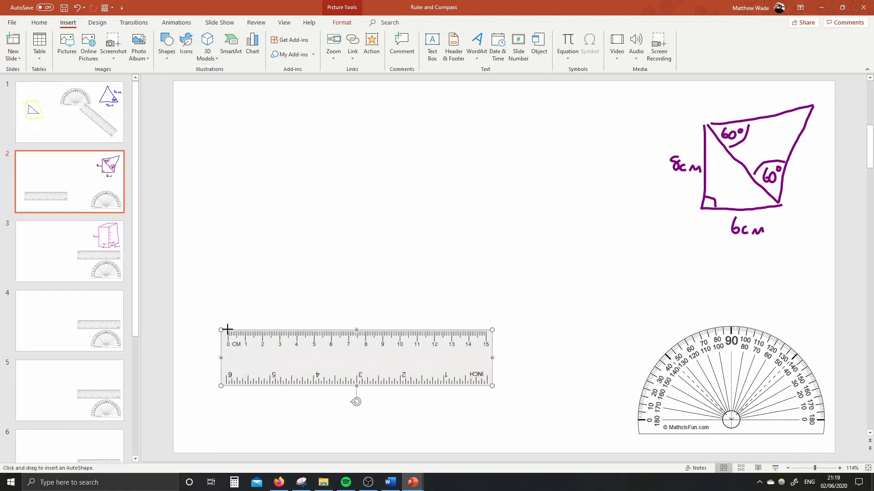
drag(227, 329, 331, 326)
click(453, 298)
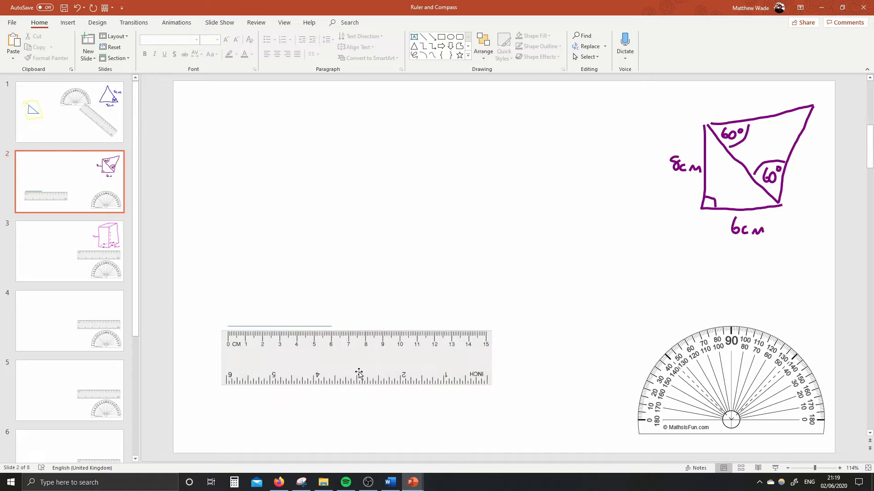
drag(367, 374, 383, 397)
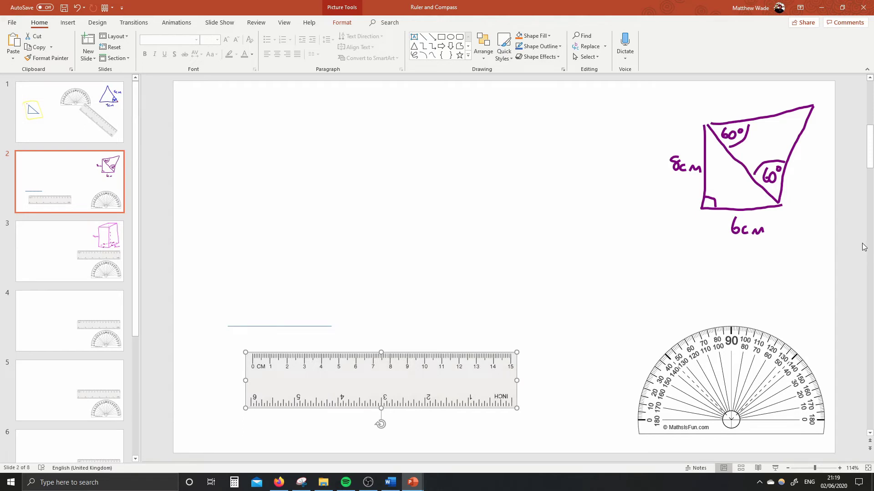
- Centre the protractor on the 6 cm line's left end and switch to a pen to mark 90°
click(705, 359)
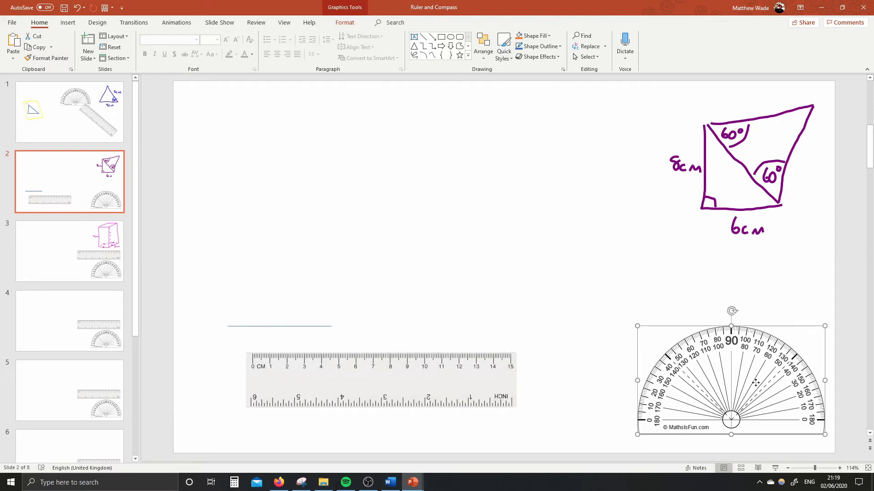
mouse_move(755, 383)
mouse_down()
mouse_move(664, 243)
mouse_move(589, 211)
mouse_move(555, 226)
mouse_move(539, 216)
mouse_move(429, 217)
mouse_move(325, 176)
mouse_move(263, 177)
mouse_move(223, 196)
mouse_move(233, 272)
mouse_move(253, 290)
mouse_up()
click(445, 334)
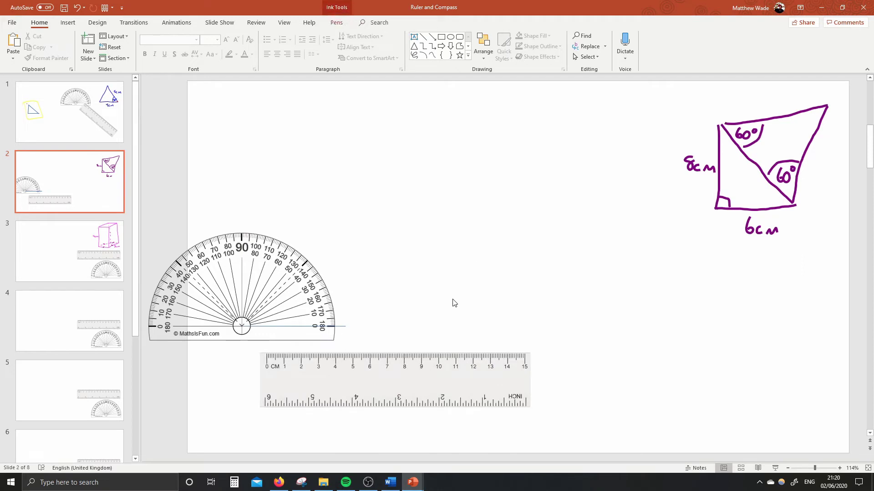
click(337, 23)
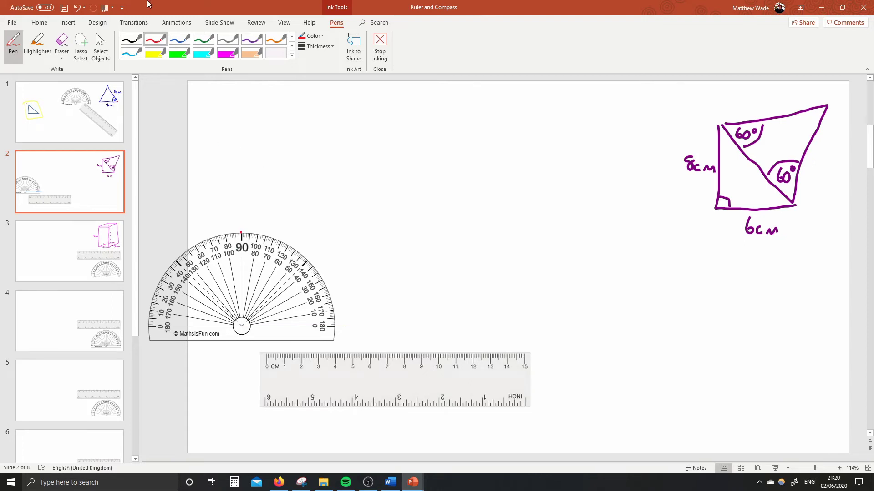
- Move the protractor away and stand the ruler upright at the 6 cm line's left end
click(100, 47)
drag(319, 285, 776, 302)
drag(415, 359, 461, 213)
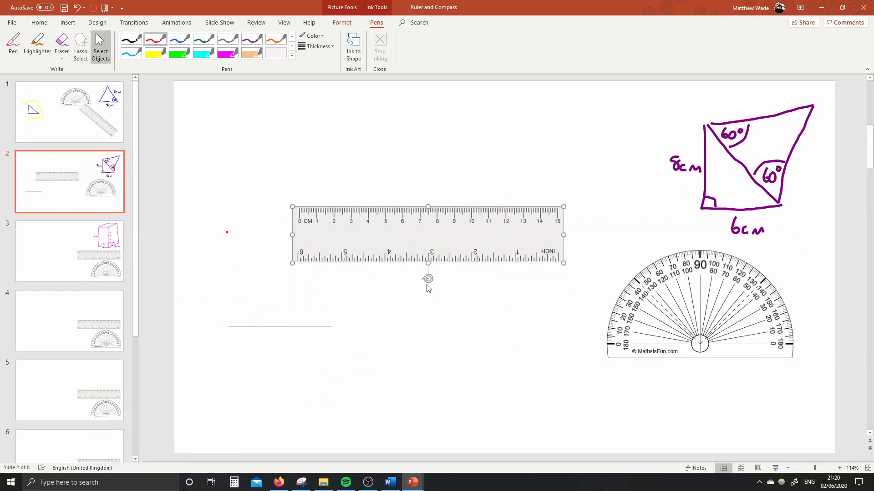
drag(428, 279, 394, 238)
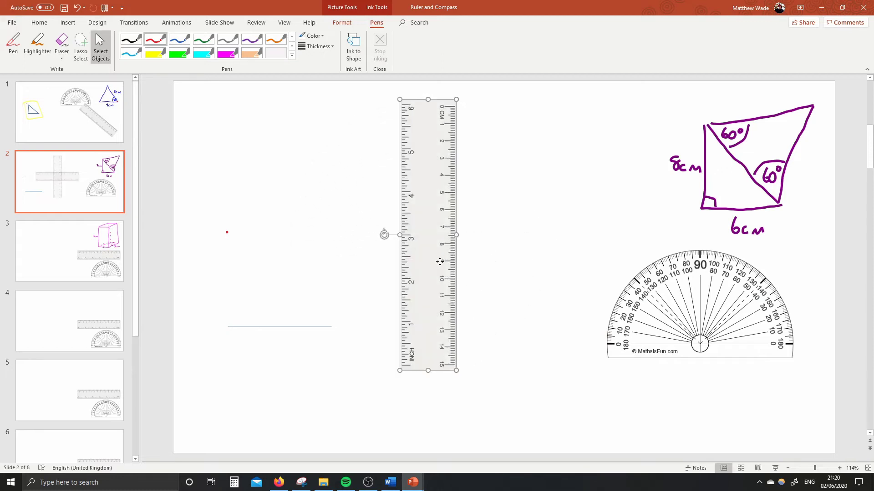
drag(438, 265, 212, 346)
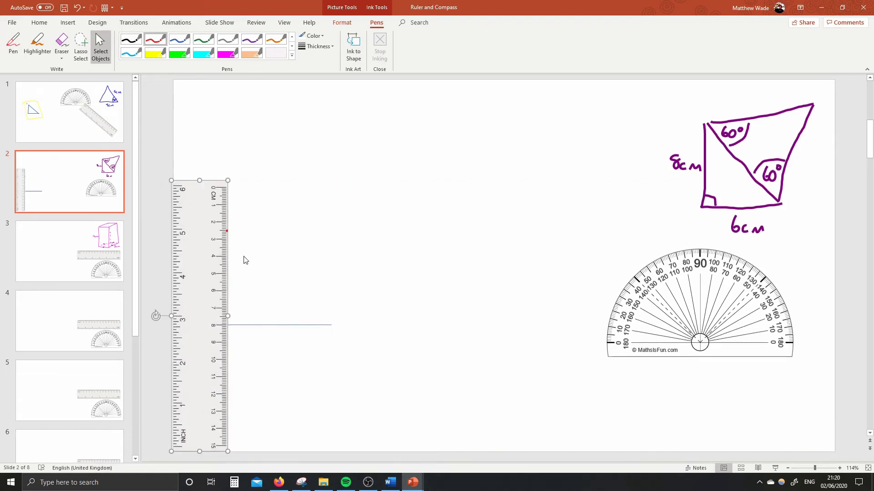
drag(206, 290, 206, 289)
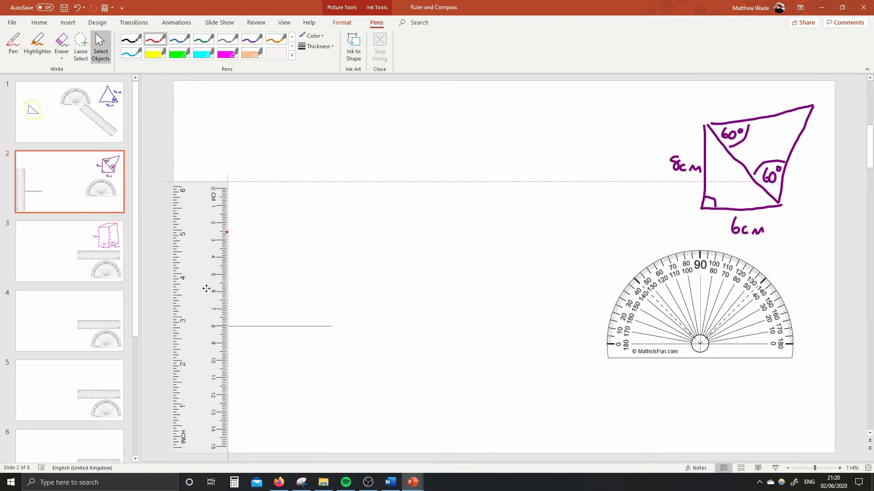
click(397, 354)
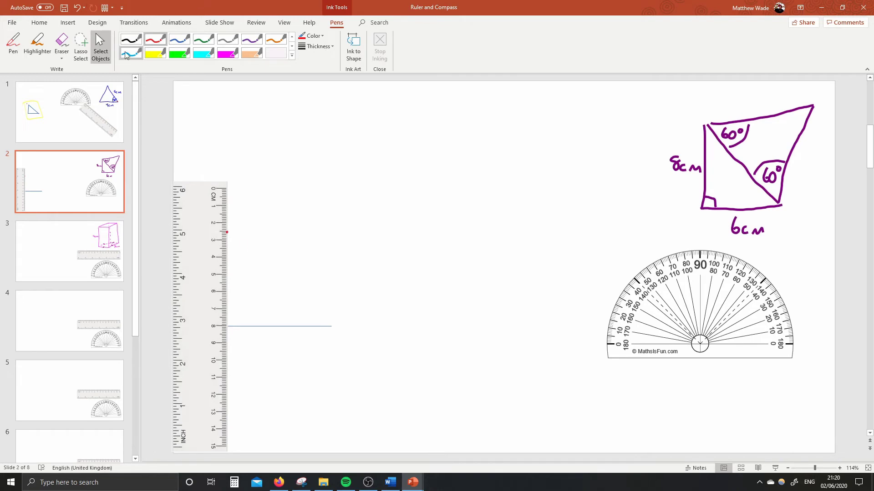
- Draw an 8 cm vertical line along the ruler from 0 to 8 cm, then move the ruler right
click(68, 22)
click(175, 56)
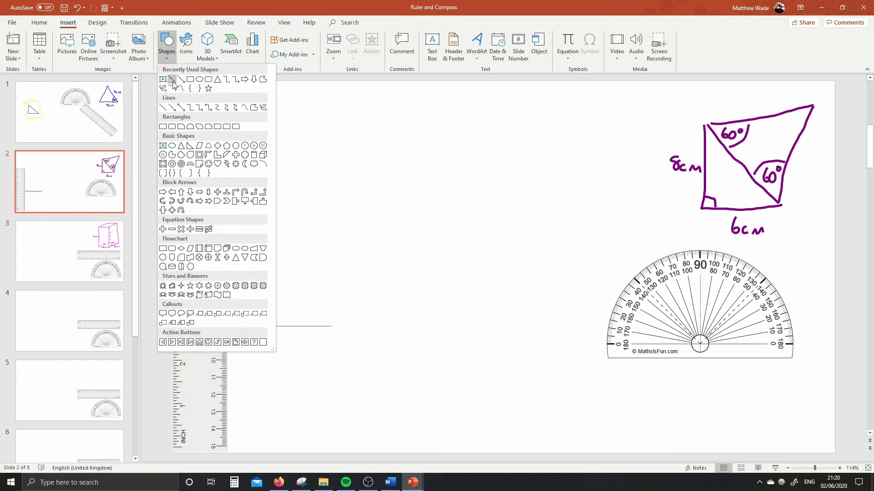
click(176, 87)
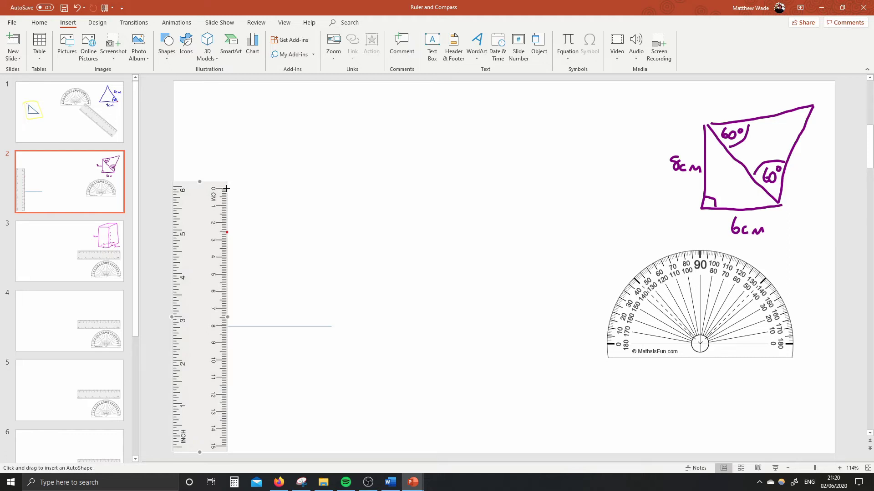
drag(226, 188, 225, 324)
drag(224, 326, 594, 345)
click(236, 343)
click(231, 282)
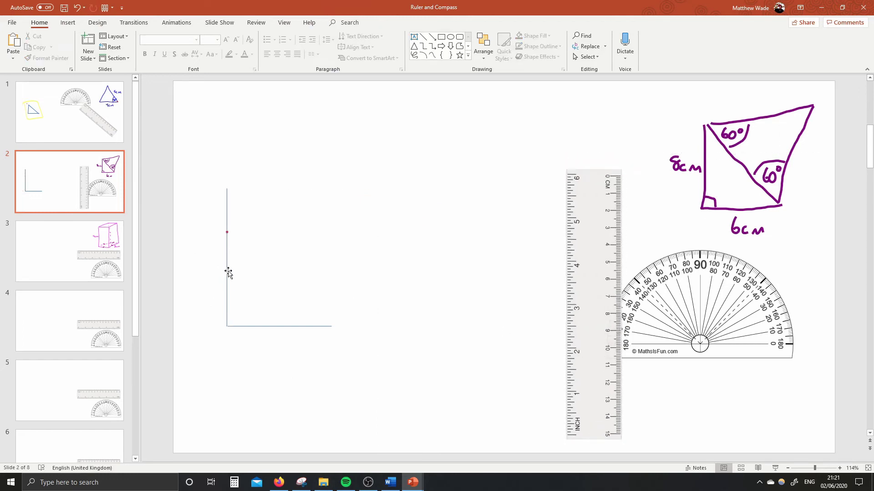
drag(228, 273, 229, 273)
click(471, 323)
mouse_move(571, 262)
mouse_down()
mouse_move(446, 293)
mouse_move(527, 277)
mouse_move(546, 258)
mouse_up()
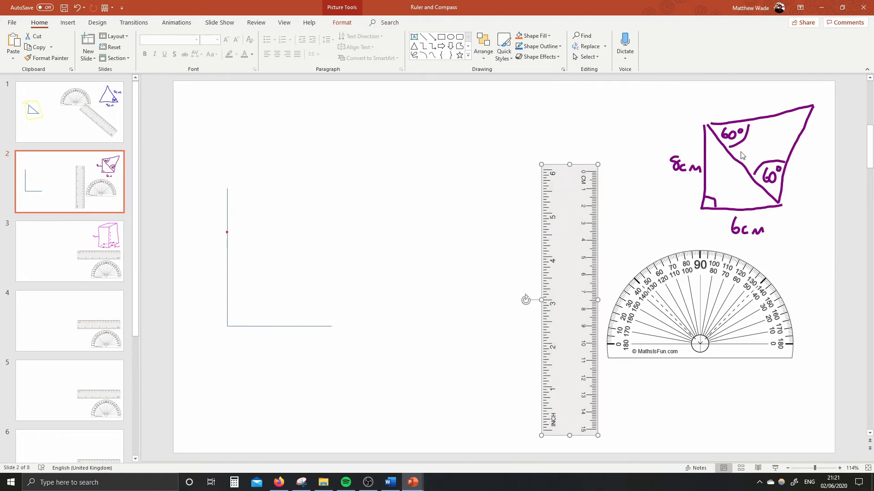
- Draw the diagonal from the vertical line's top to the 6 cm line's end, then lay the ruler horizontal
click(69, 22)
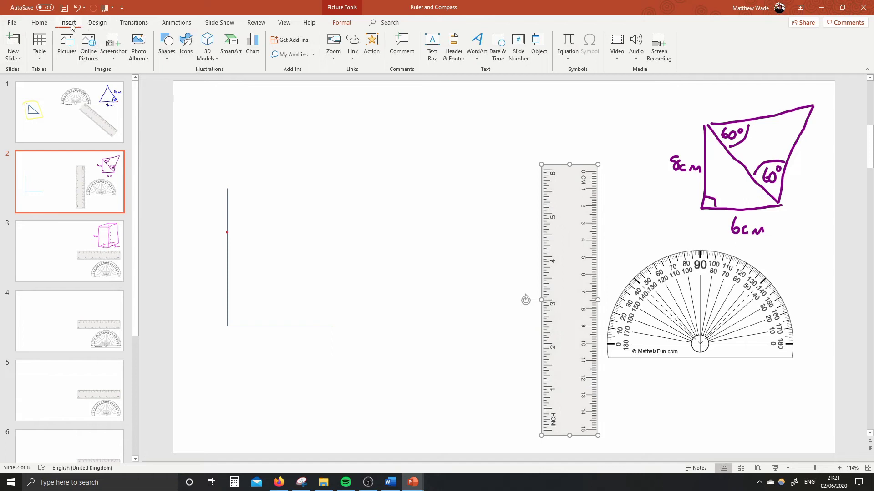
click(47, 21)
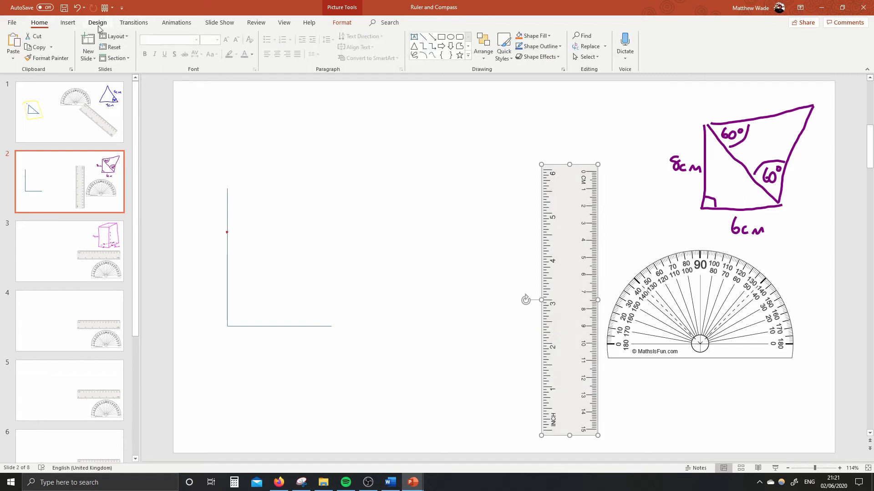
click(68, 22)
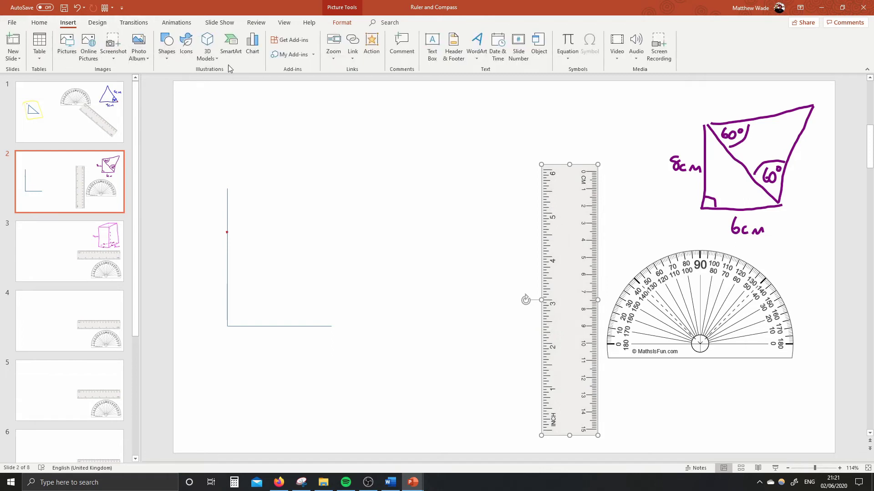
click(171, 80)
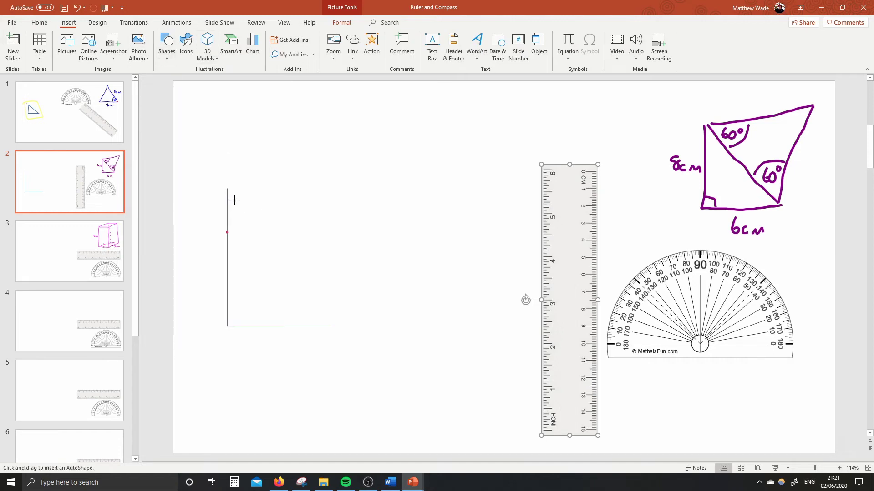
mouse_move(227, 189)
mouse_down()
mouse_move(332, 314)
mouse_move(332, 326)
mouse_up()
click(382, 350)
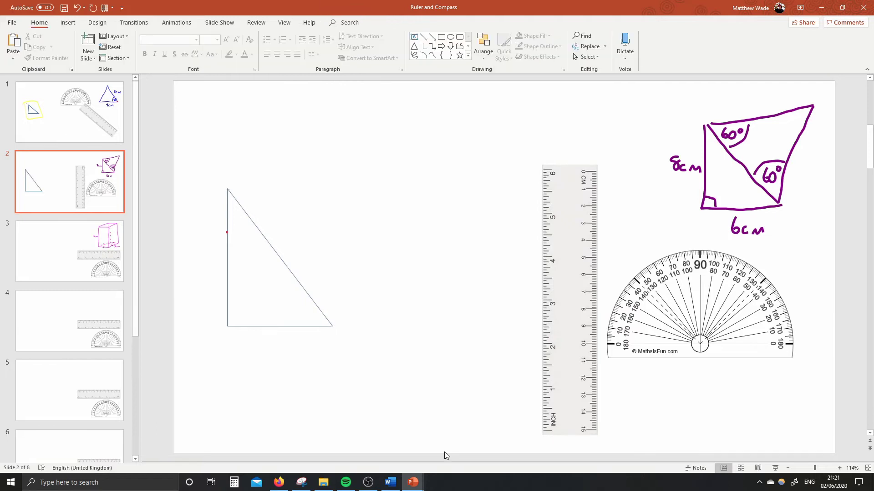
drag(569, 279, 618, 271)
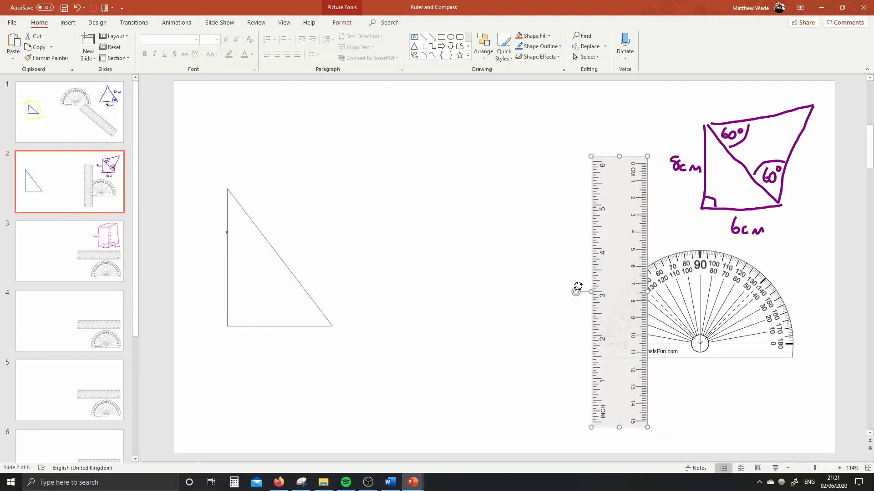
drag(576, 290, 529, 409)
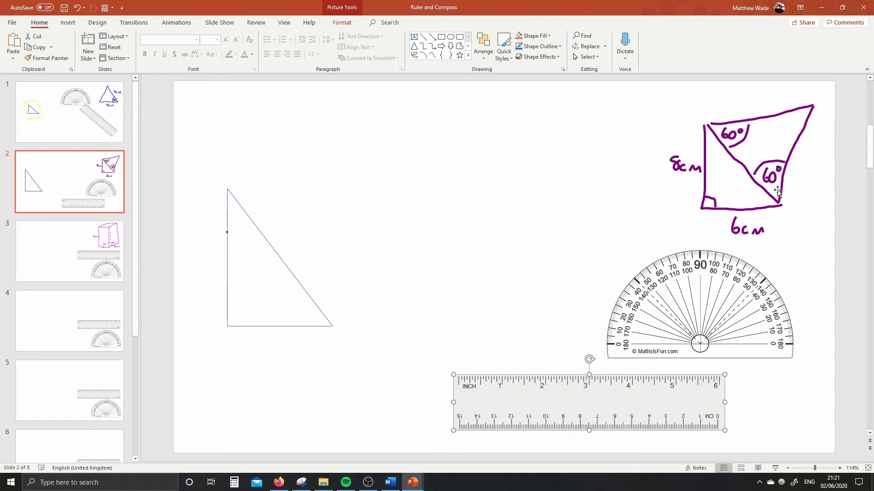
- Tilt the protractor about 35° and centre it on the triangle's top vertex, straight edge along the slanted side
drag(735, 309, 549, 214)
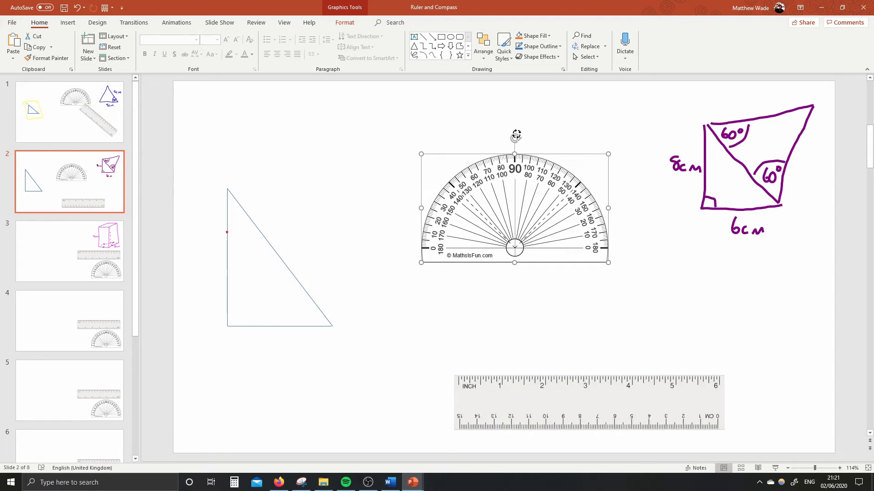
drag(516, 135, 558, 153)
drag(533, 219, 324, 209)
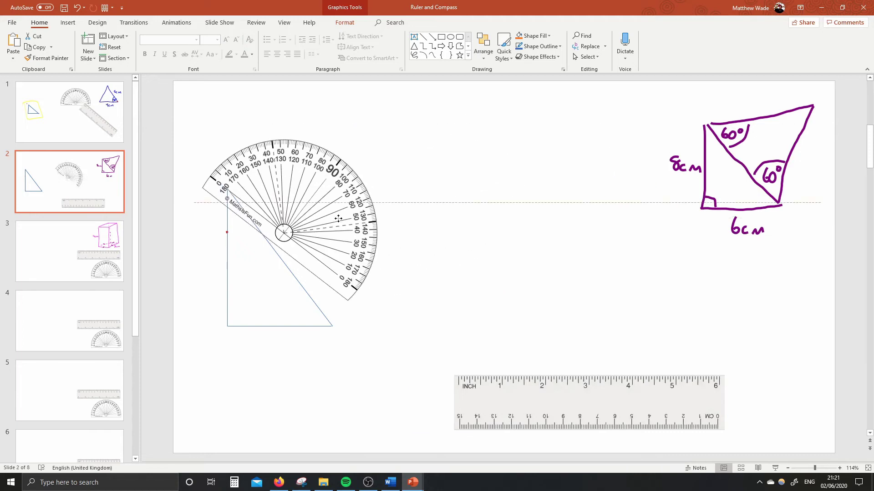
drag(352, 138, 364, 166)
drag(343, 217, 456, 217)
drag(435, 248, 282, 197)
click(385, 235)
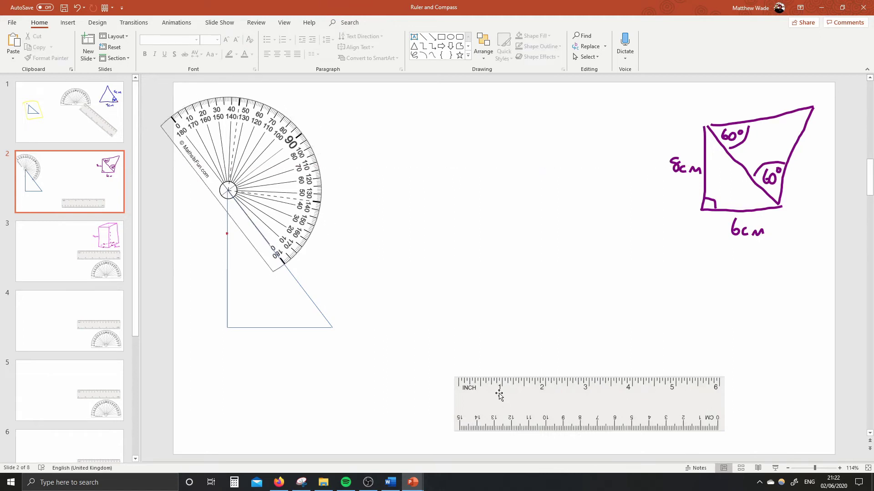
key(XF86AudioPlay)
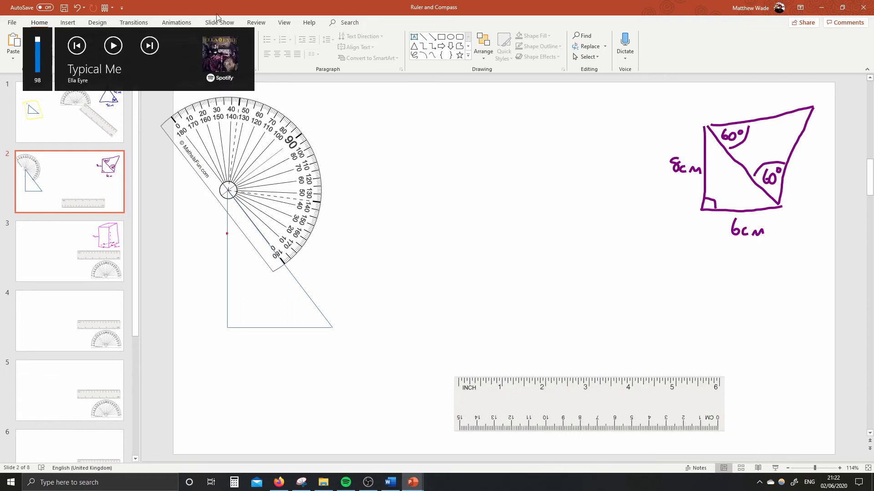
click(345, 482)
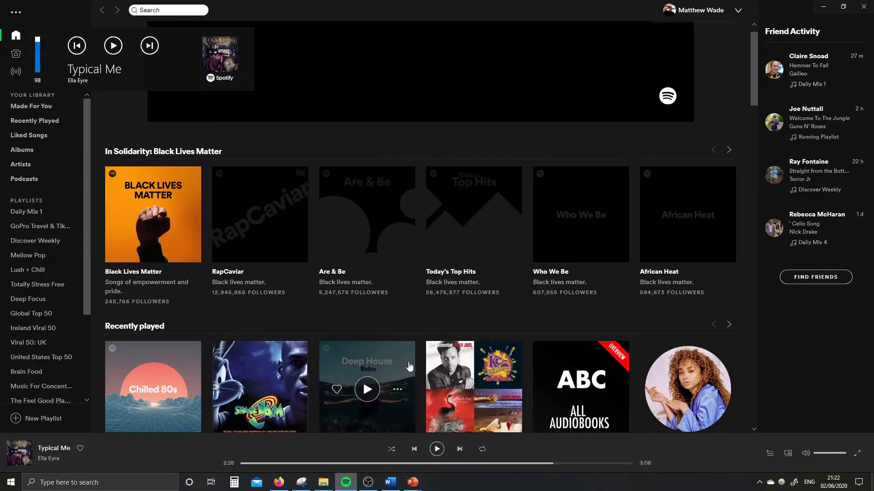
click(864, 6)
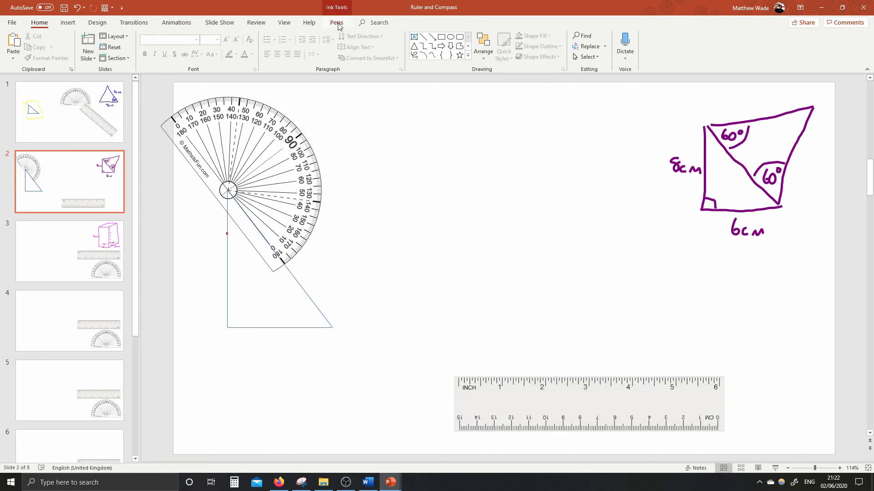
- Centre the protractor on the triangle's bottom-right corner, nudging it with arrow keys, and pick the green pen
click(337, 22)
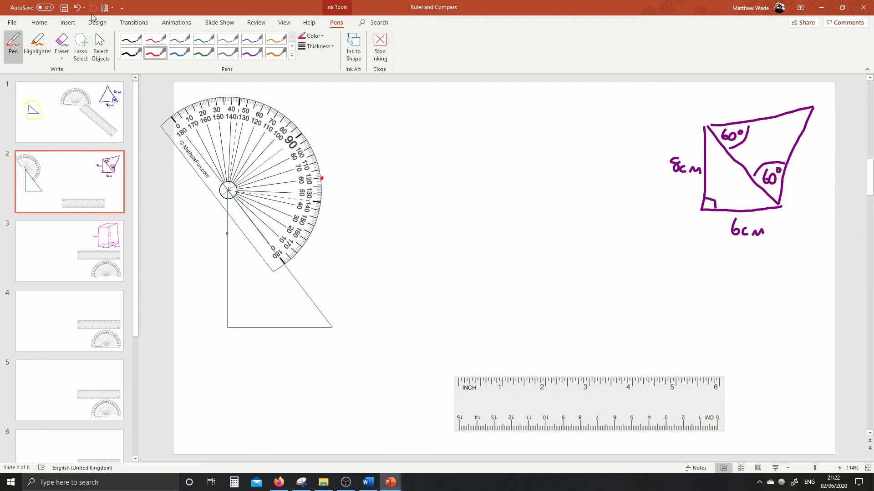
click(101, 47)
drag(260, 168, 520, 278)
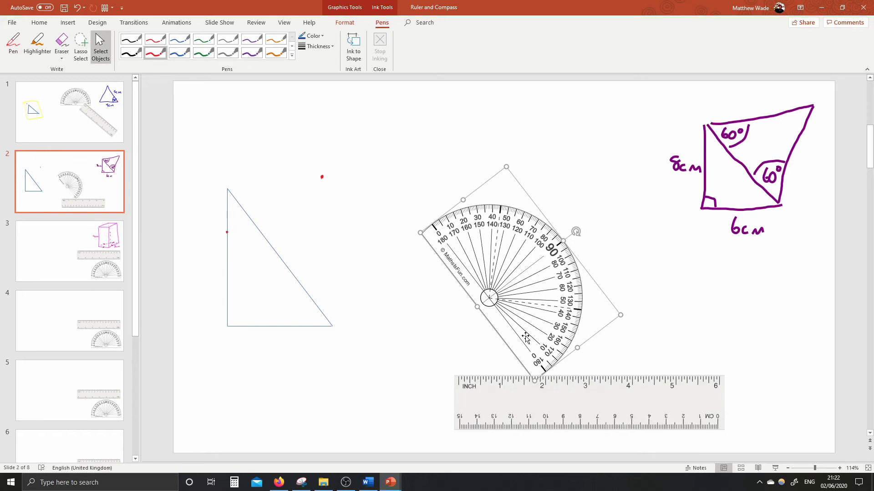
drag(519, 311, 363, 334)
key(ctrl+Left)
key(ctrl+Left)
key(ctrl+Left)
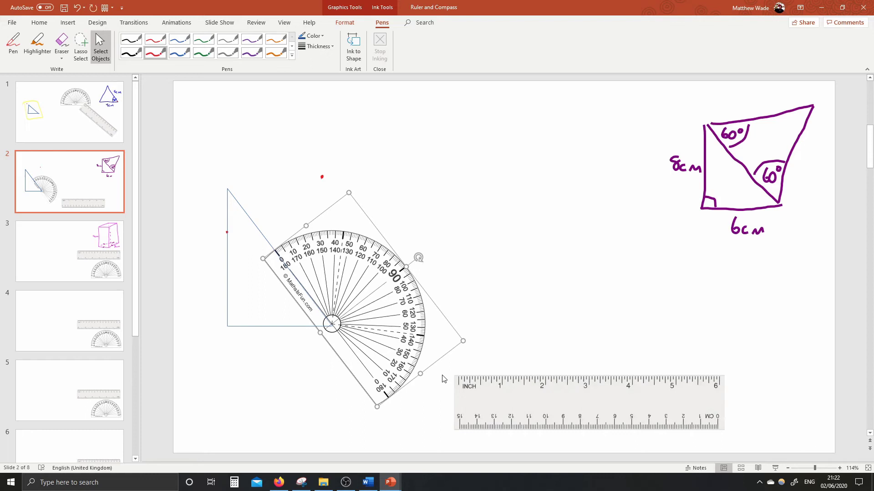
key(ctrl+Down)
key(ctrl+Down)
key(ctrl+Down)
key(ctrl+Right)
key(ctrl+Right)
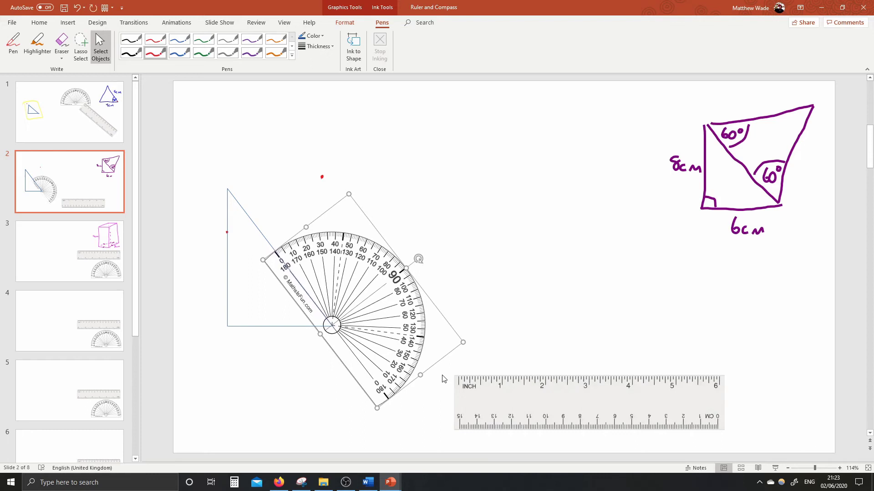
click(511, 268)
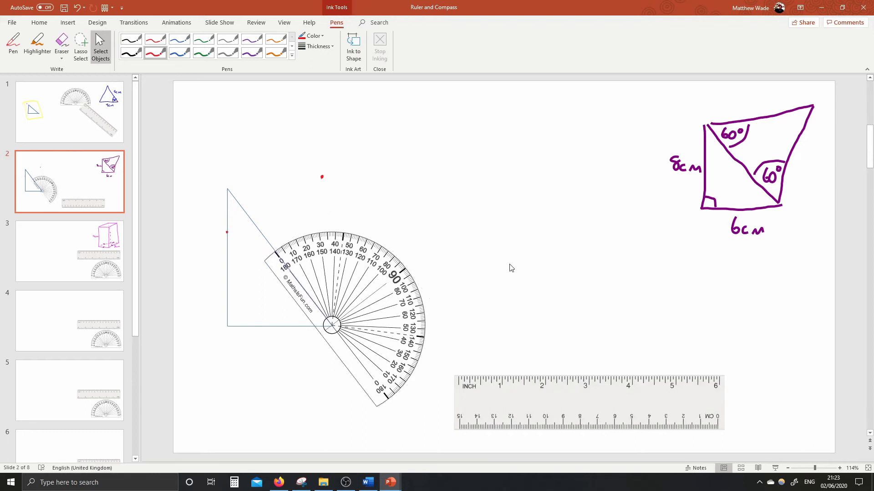
click(203, 53)
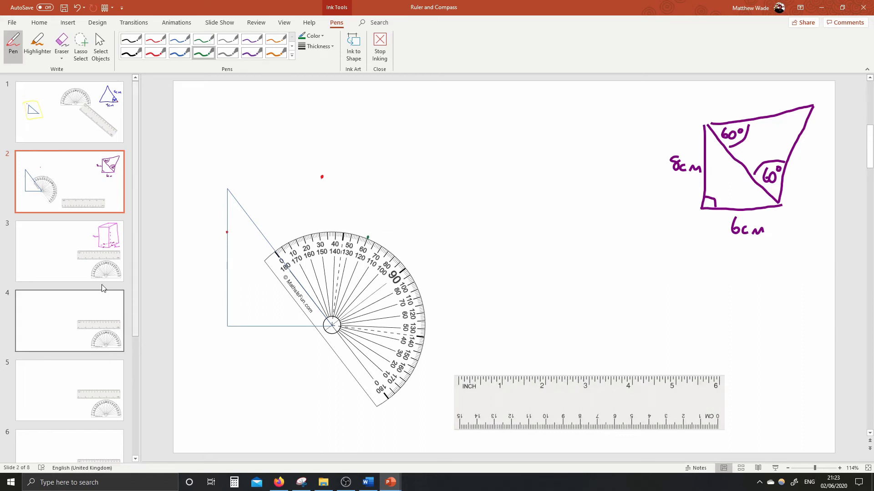
- Rotate the protractor back upright and set it on the ruler beside the quadrilateral
click(101, 49)
drag(323, 244, 587, 197)
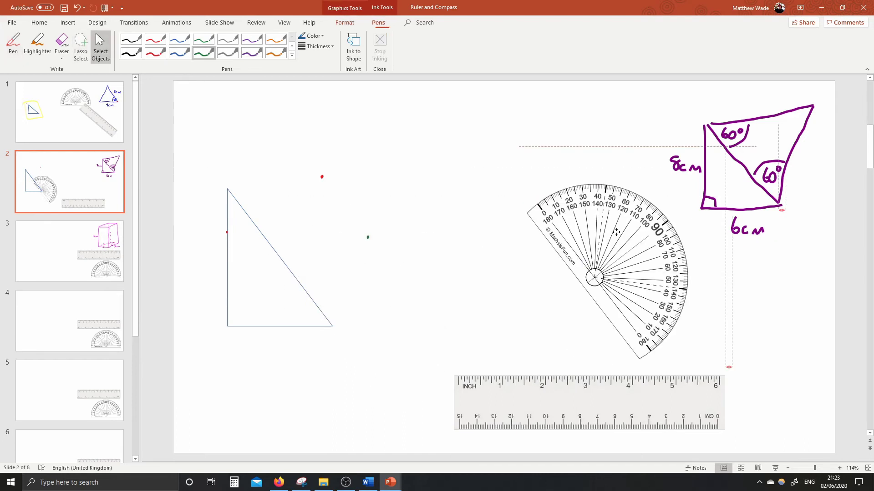
drag(628, 272, 690, 320)
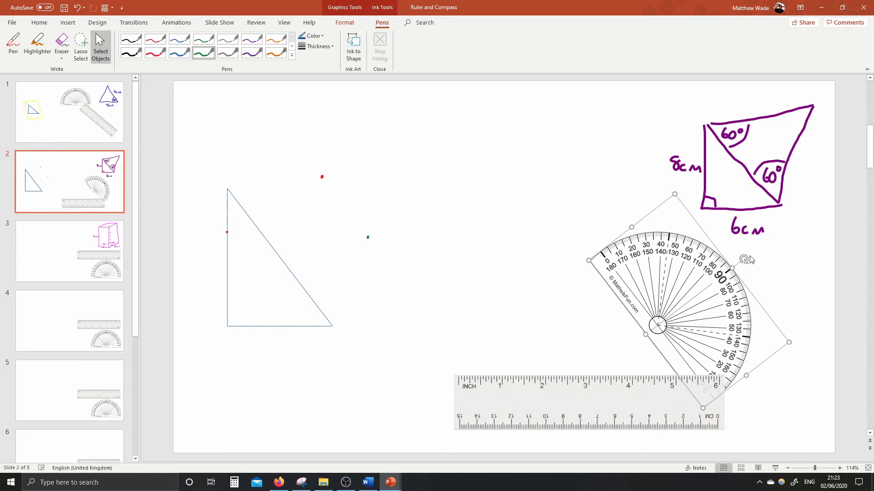
drag(743, 260, 688, 234)
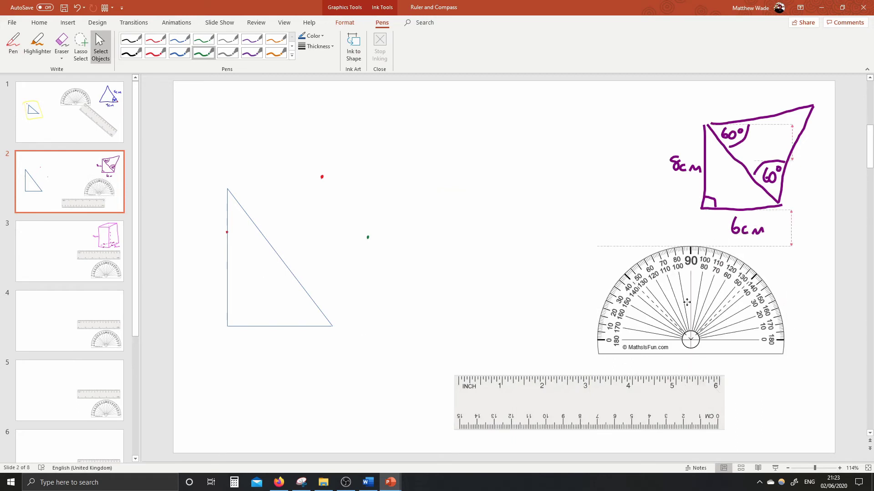
drag(692, 291, 712, 284)
drag(610, 399, 703, 391)
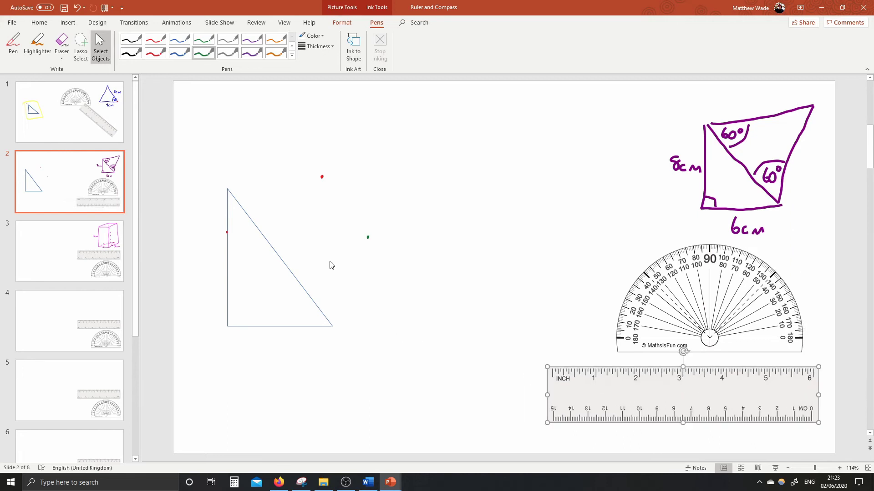
- Draw a straight line from the triangle's top vertex through the red dot
click(105, 24)
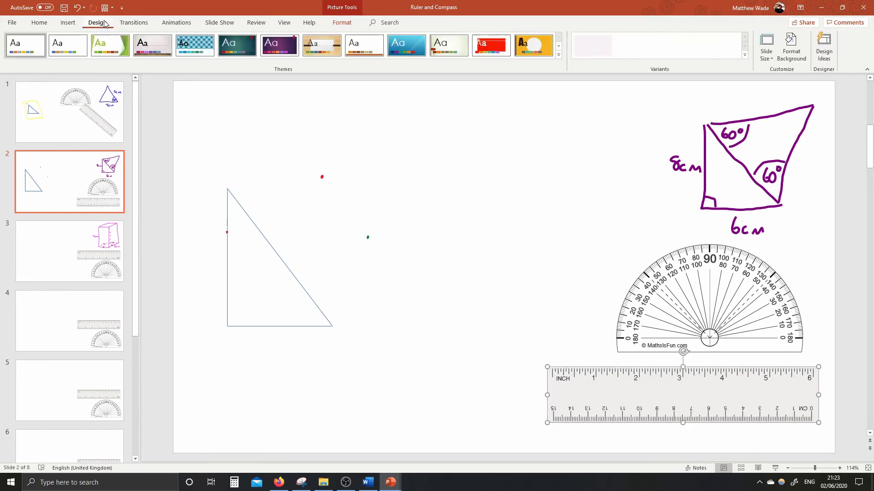
click(68, 22)
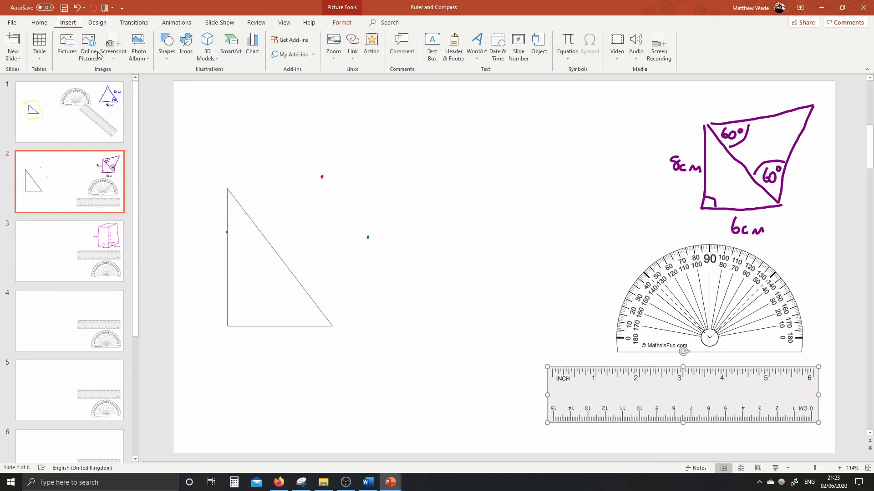
click(171, 47)
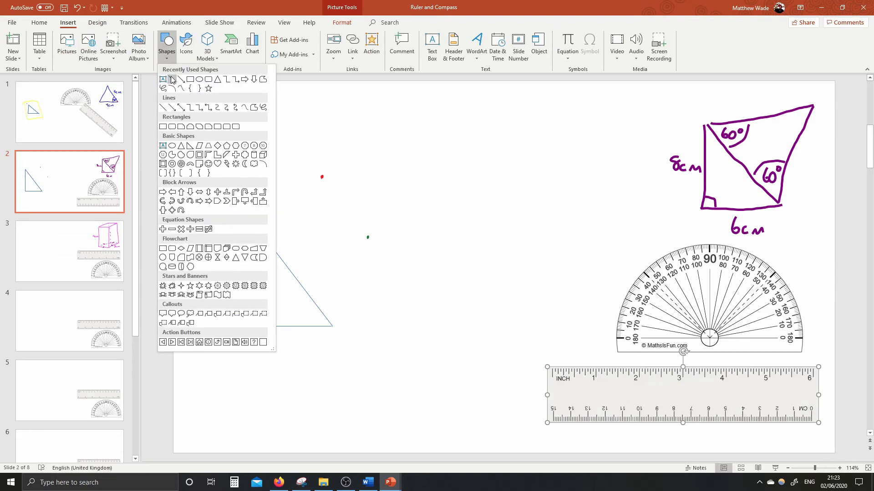
click(173, 78)
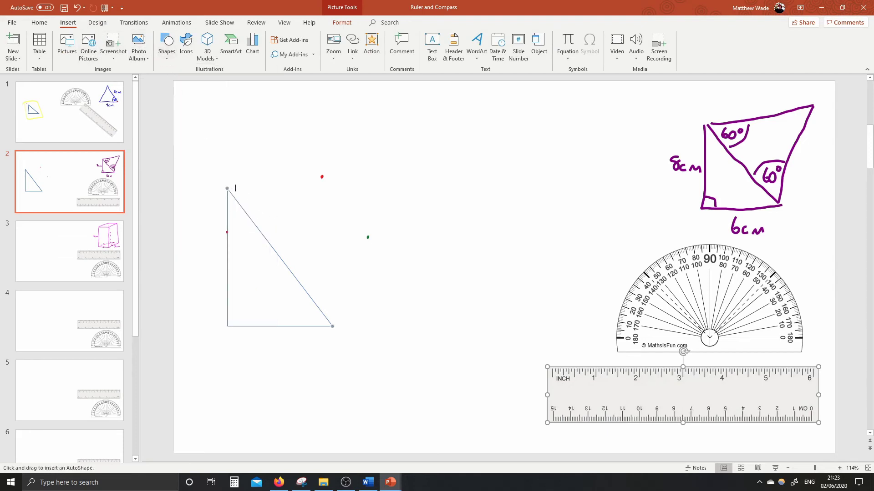
drag(227, 188, 489, 157)
click(369, 400)
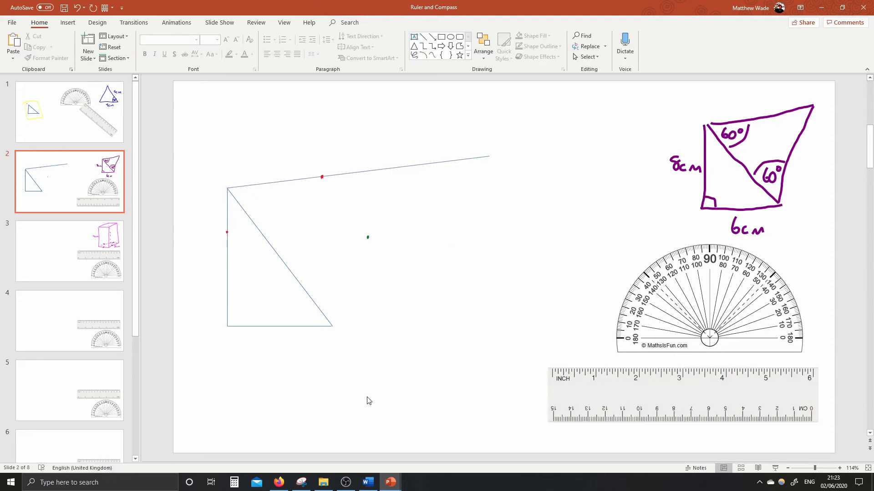
- Draw a second line from the bottom-right corner through the green dot, crossing the first
click(68, 22)
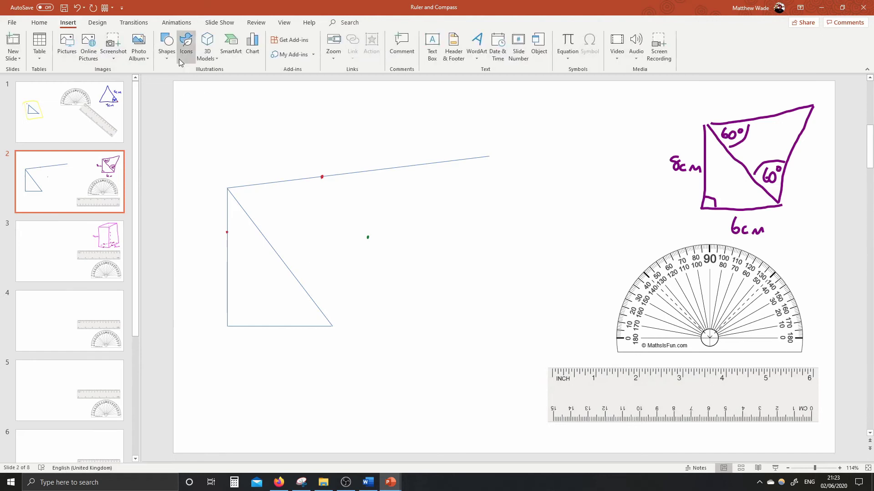
click(169, 54)
click(170, 76)
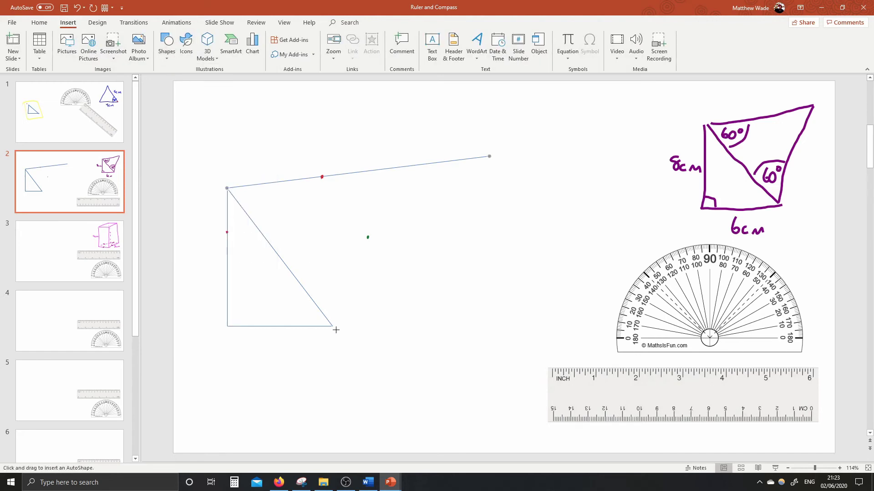
drag(332, 326, 406, 138)
click(411, 300)
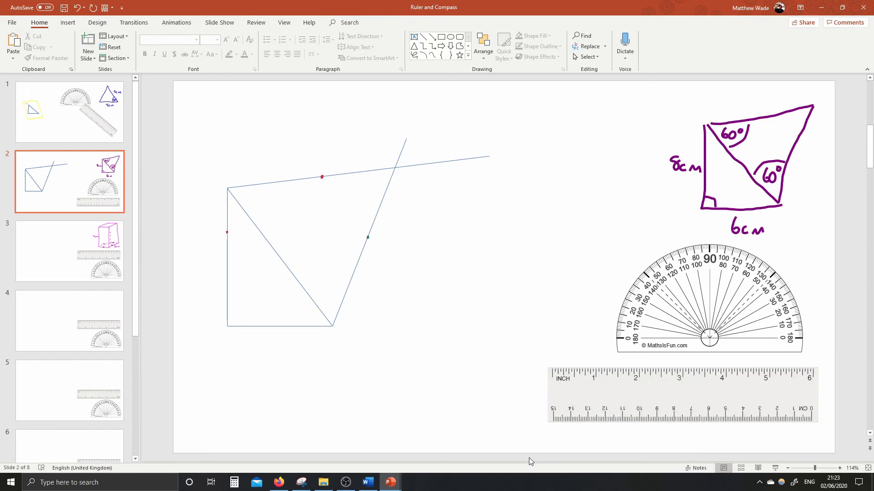
- With the purple pen, write 6cm and 8cm beside the sides and mark the 60° corners with arcs
click(332, 23)
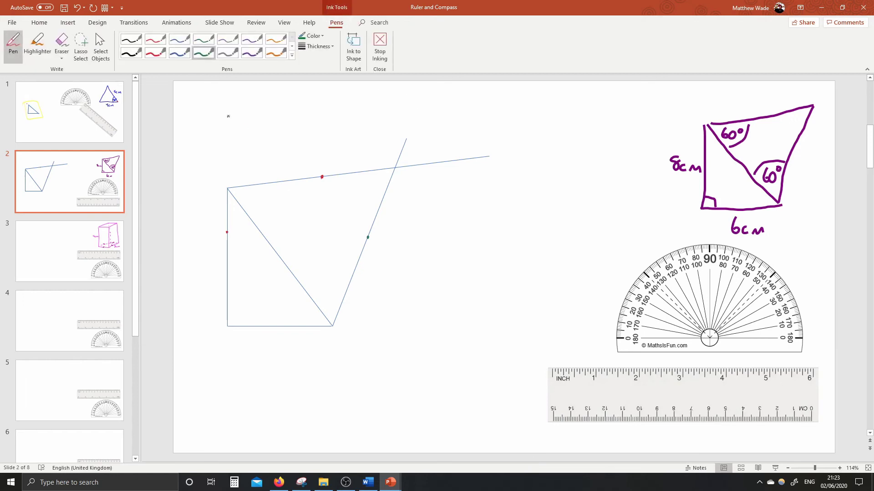
click(256, 55)
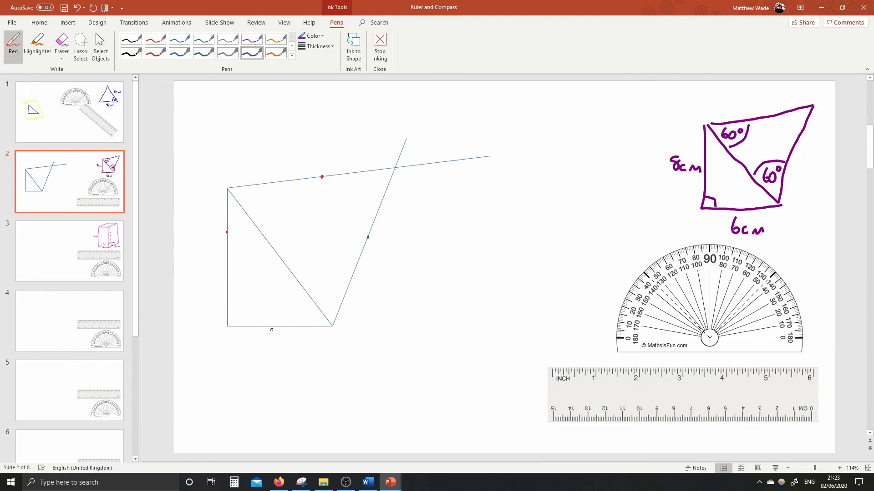
drag(281, 342, 288, 342)
drag(207, 279, 212, 285)
drag(242, 194, 254, 217)
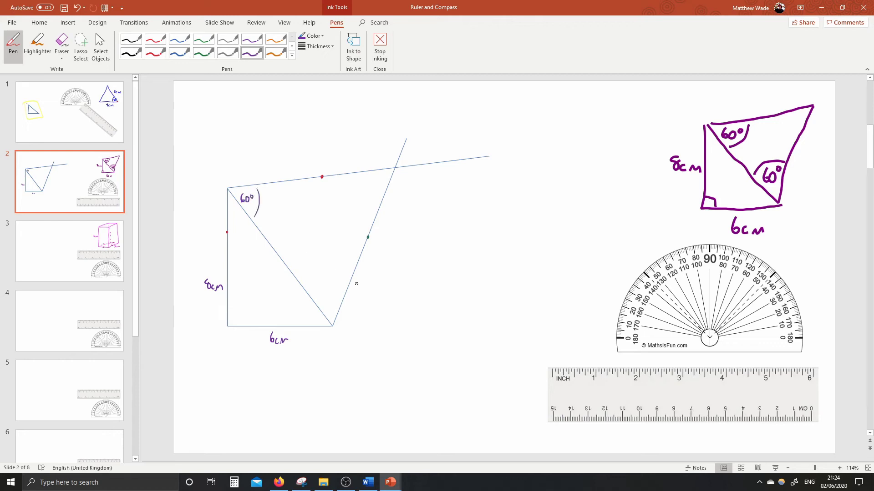
drag(327, 297, 317, 307)
- Draw the 60° arc where the lines cross, then trace the lines' overhanging ends with the yellow highlighter
drag(368, 173, 384, 197)
click(101, 45)
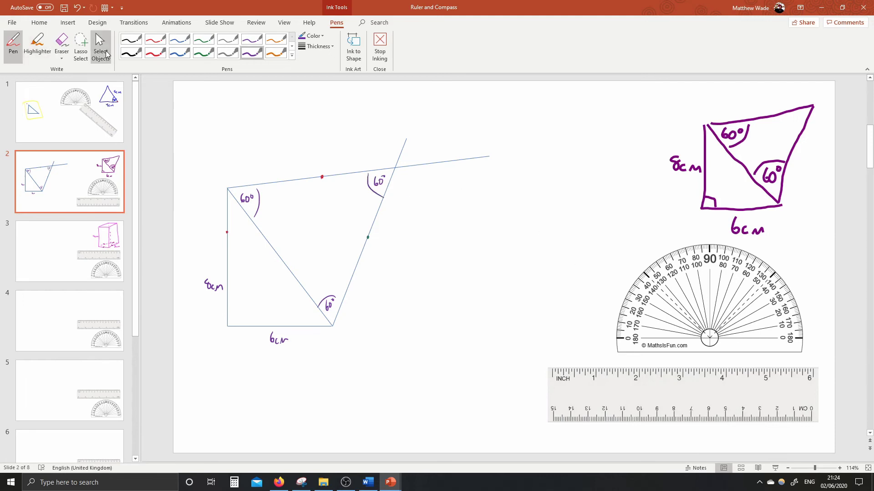
click(703, 300)
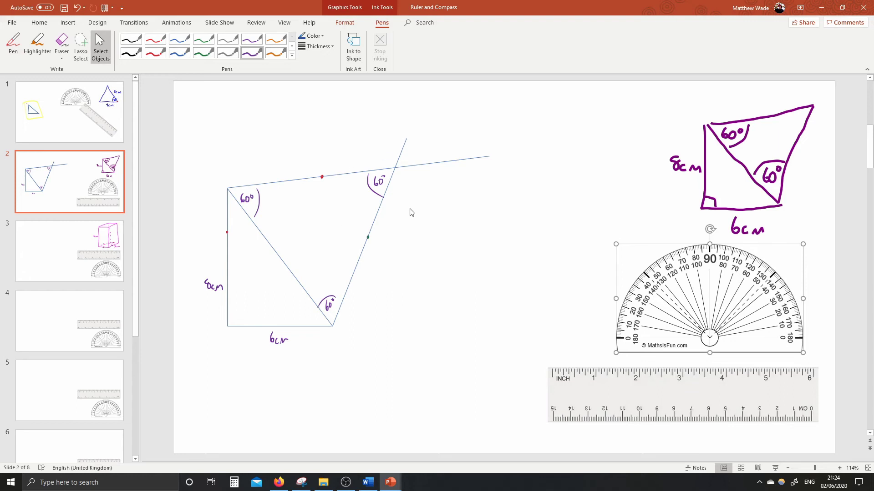
click(292, 46)
click(155, 53)
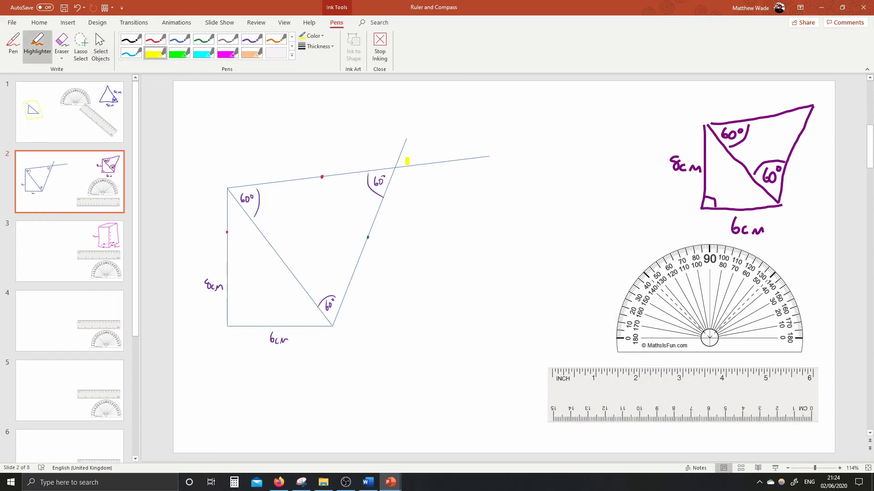
mouse_move(396, 165)
mouse_down()
mouse_move(404, 140)
mouse_move(403, 167)
mouse_move(492, 154)
mouse_up()
click(476, 169)
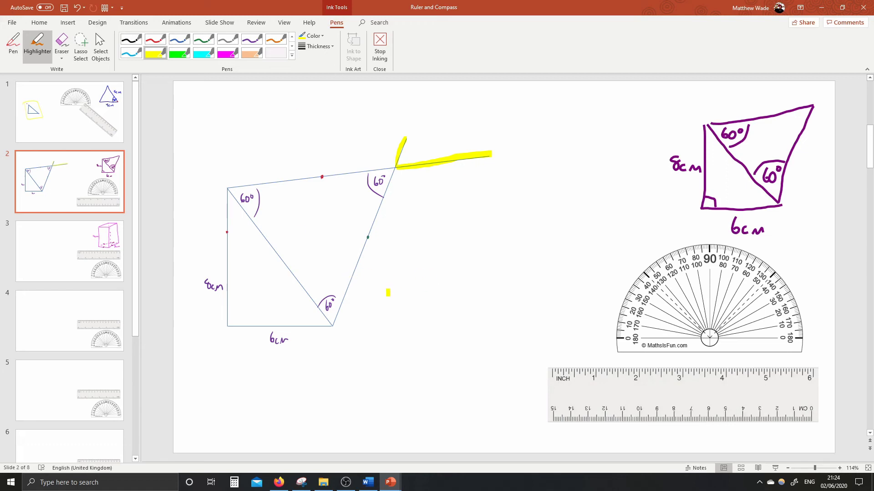
- On slide 3, shade the cuboid's base with the Aqua highlighter and drag the ruler to the centre-left
click(66, 248)
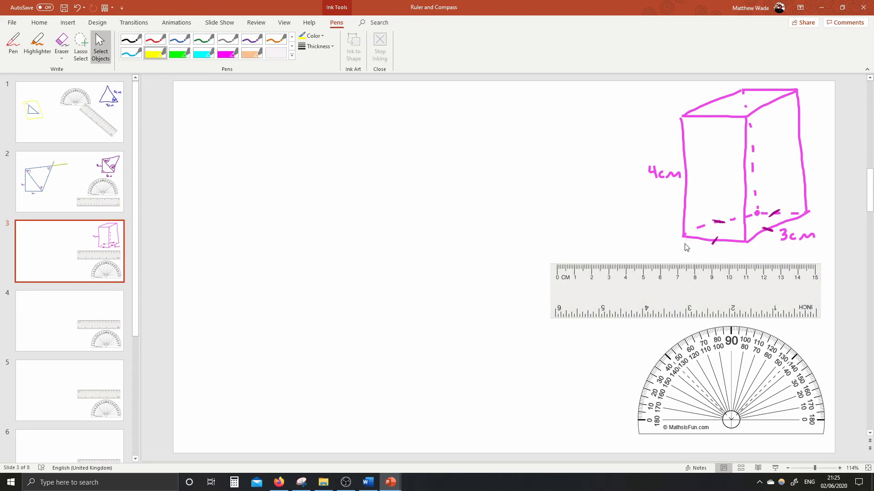
click(312, 36)
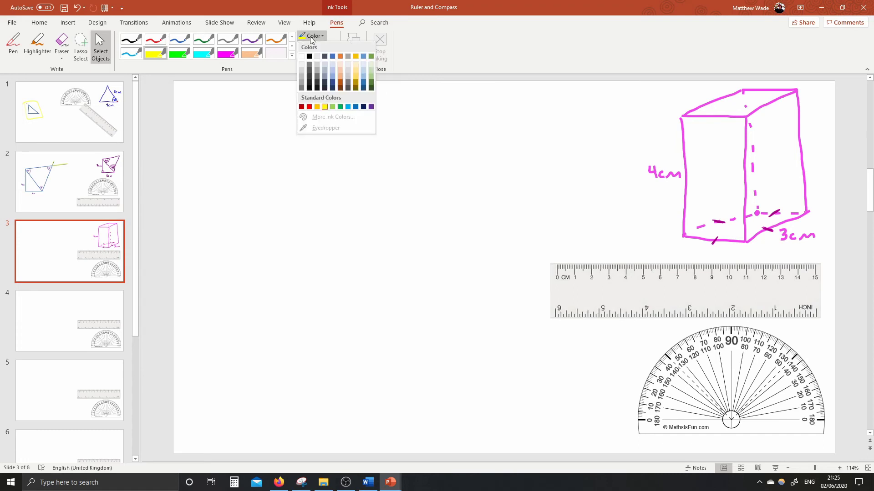
click(312, 37)
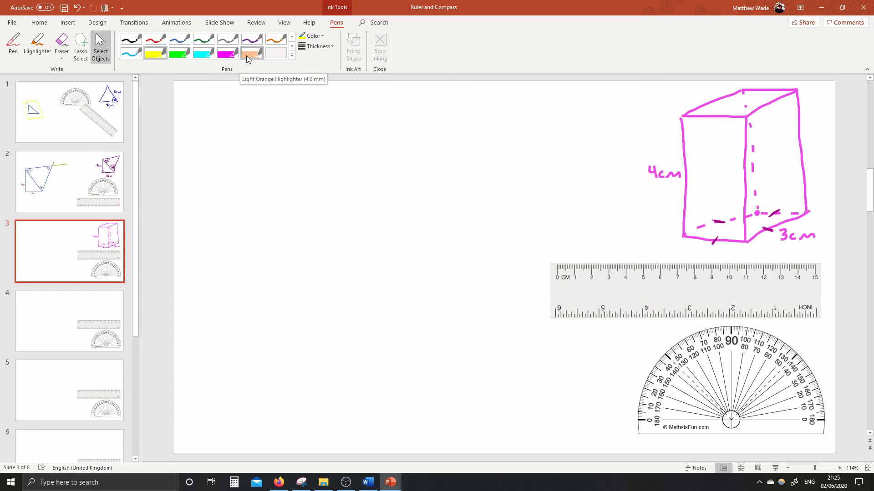
click(203, 54)
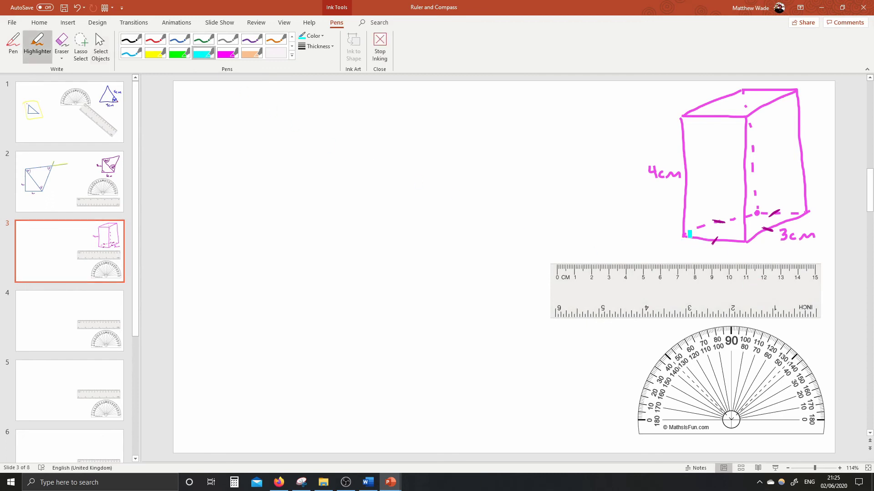
mouse_move(689, 234)
mouse_down()
mouse_move(735, 240)
mouse_move(788, 220)
mouse_move(756, 216)
mouse_move(702, 231)
mouse_move(771, 226)
mouse_move(730, 227)
mouse_up()
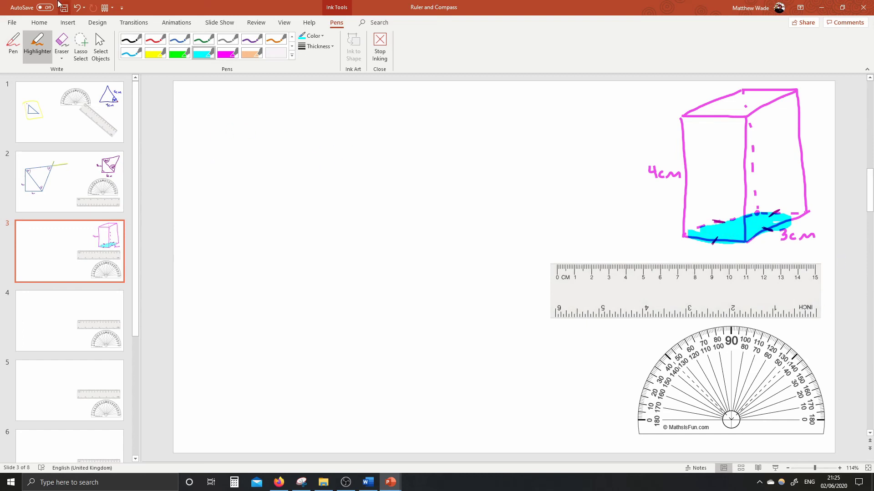
click(100, 45)
drag(614, 298, 428, 316)
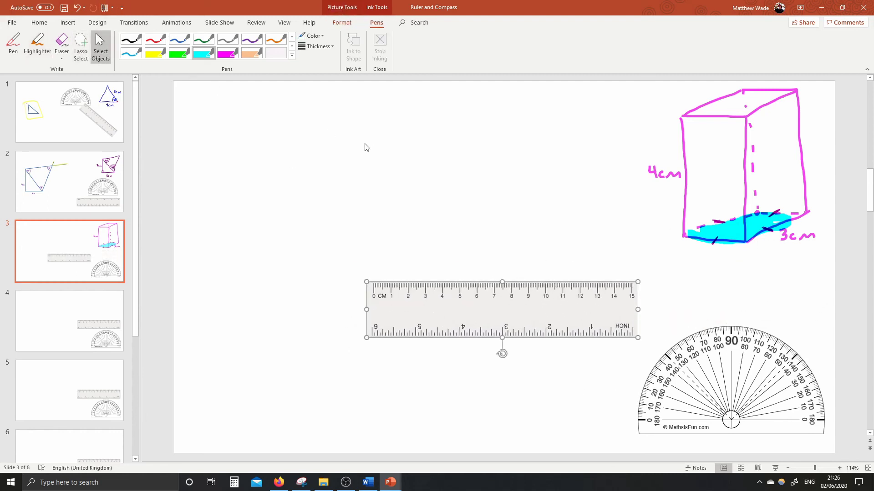
- Draw a short horizontal line along the ruler, then stand the ruler upright at its left end
click(67, 22)
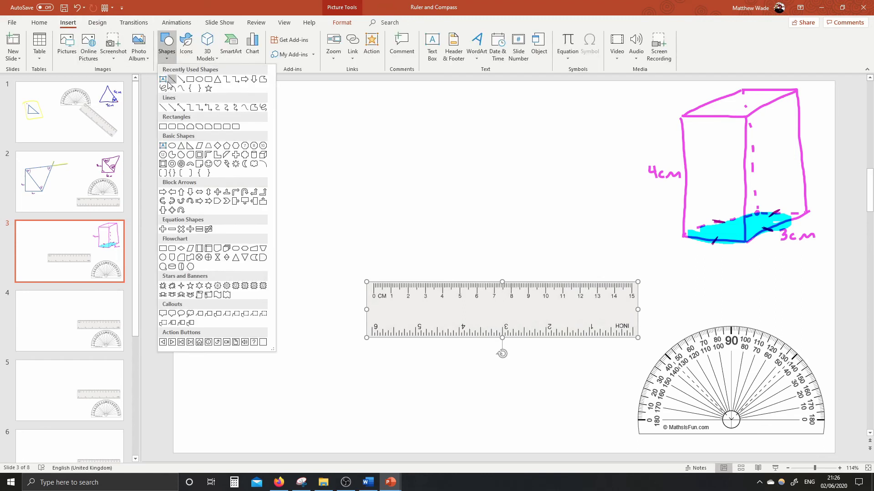
click(166, 88)
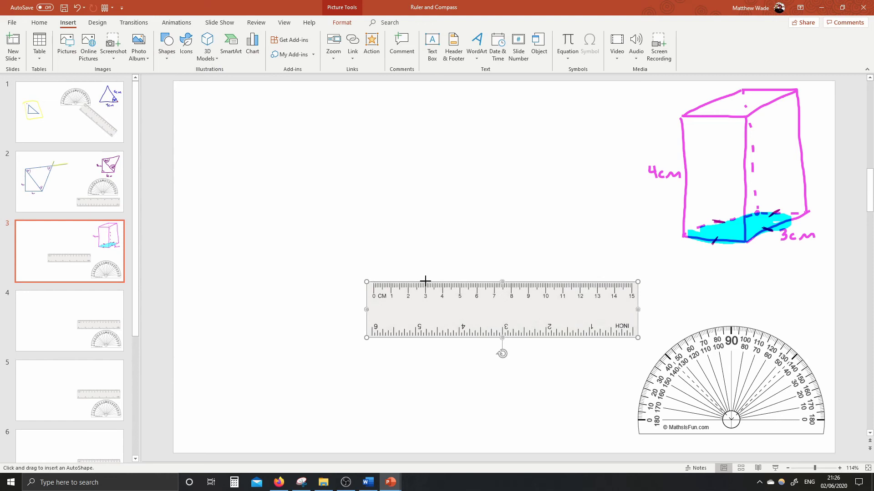
drag(425, 281, 371, 281)
mouse_move(463, 321)
mouse_down()
mouse_move(444, 327)
mouse_move(335, 292)
mouse_up()
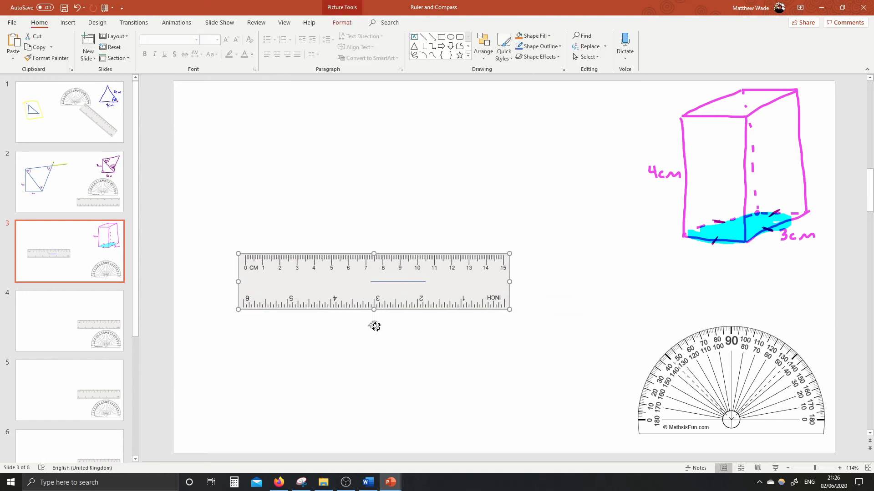
drag(374, 326, 329, 282)
drag(393, 302, 367, 373)
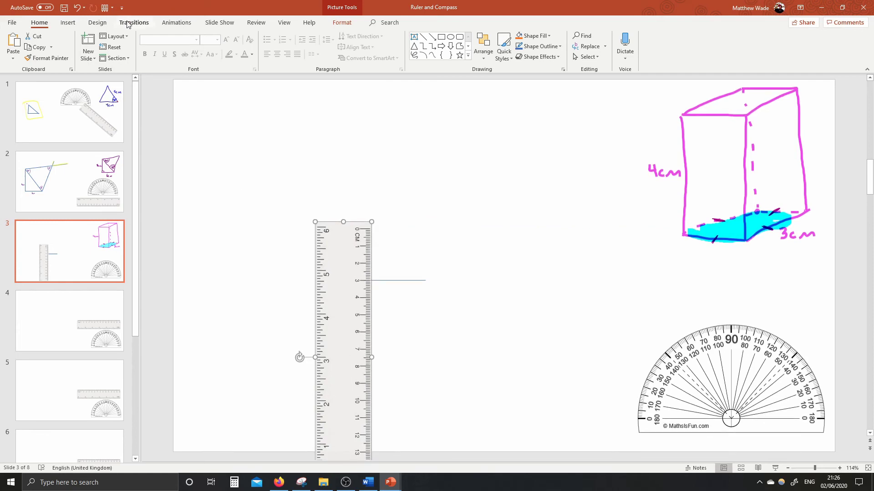
- Draw the square's left side vertically up from the horizontal line and move the ruler beside the cuboid
click(68, 23)
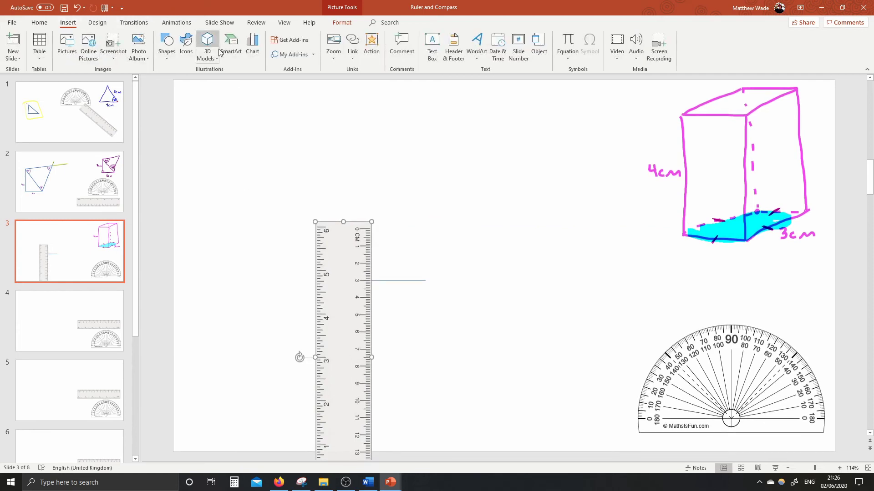
click(167, 45)
click(173, 85)
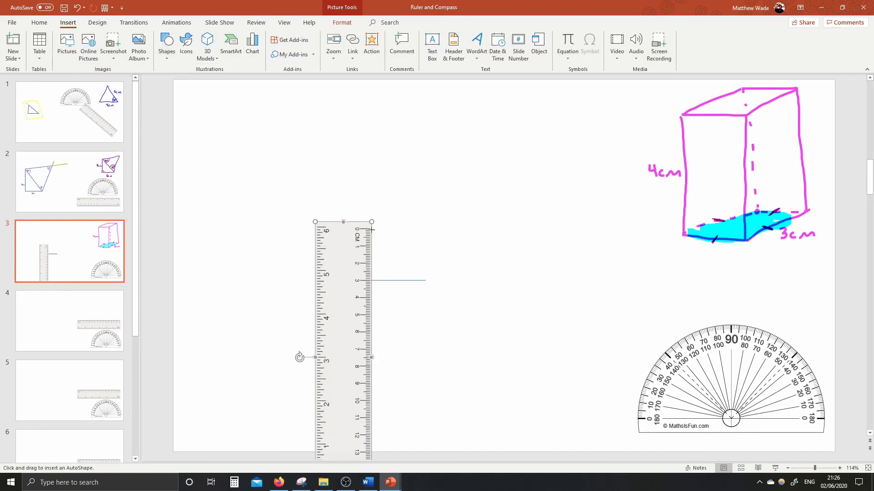
drag(371, 228, 371, 281)
drag(356, 324, 621, 273)
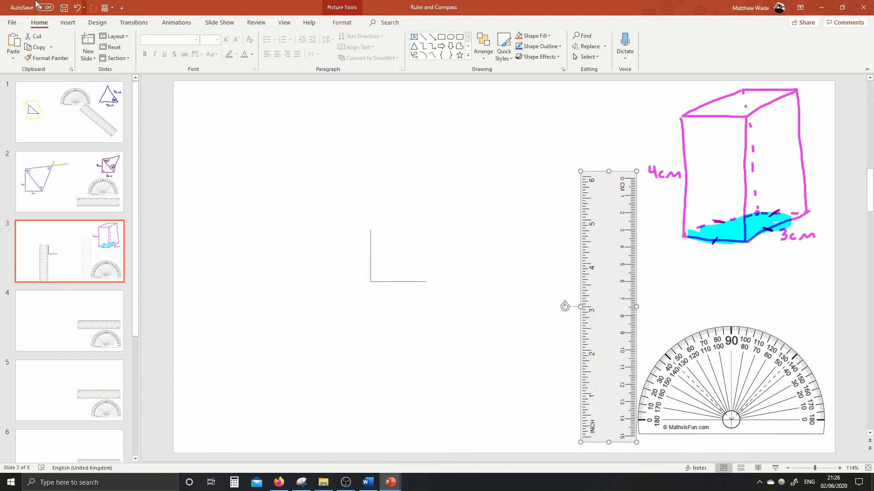
- Draw the square's top side from the left side's top corner across to the right
click(68, 23)
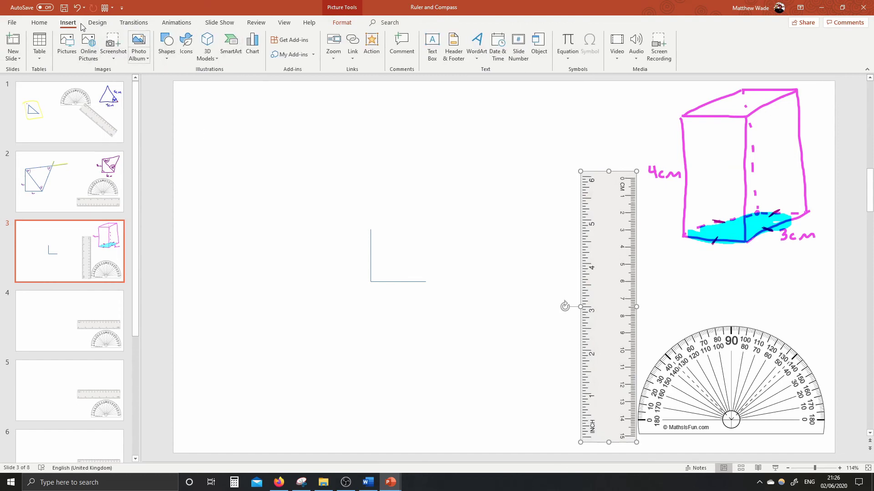
click(167, 50)
click(171, 78)
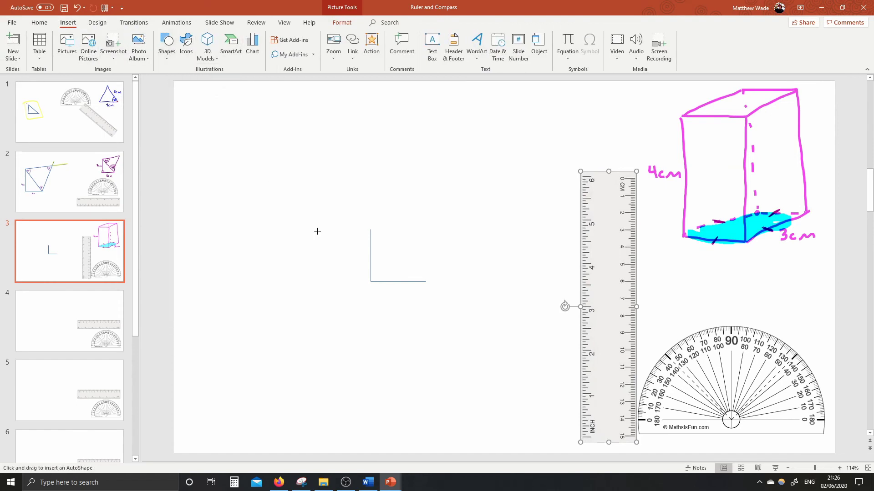
click(370, 230)
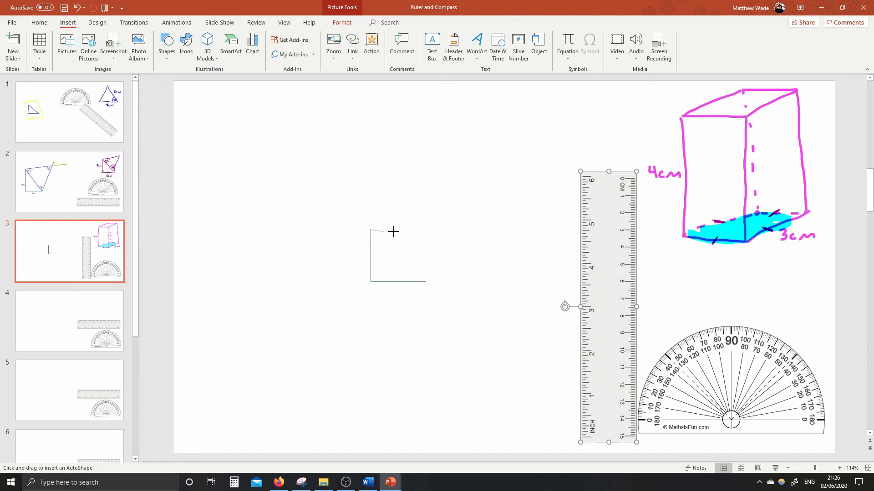
double_click(423, 230)
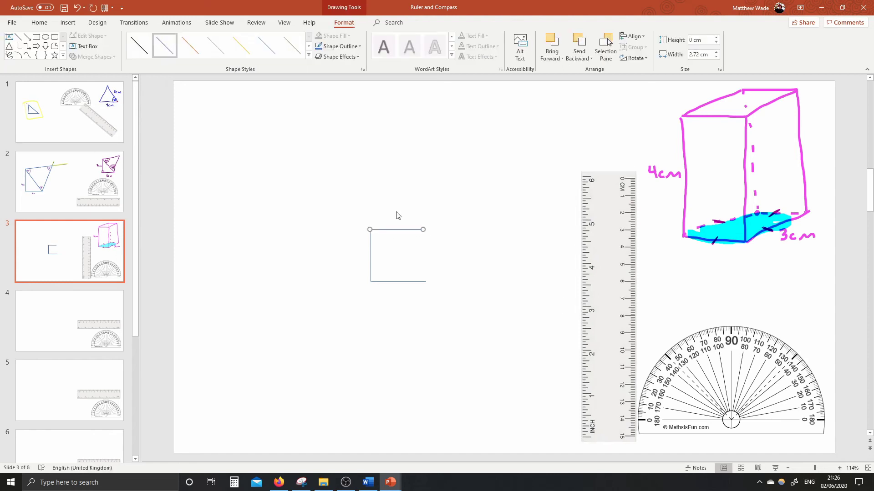
- Draw the right side to close the square and check the top line's length
click(68, 22)
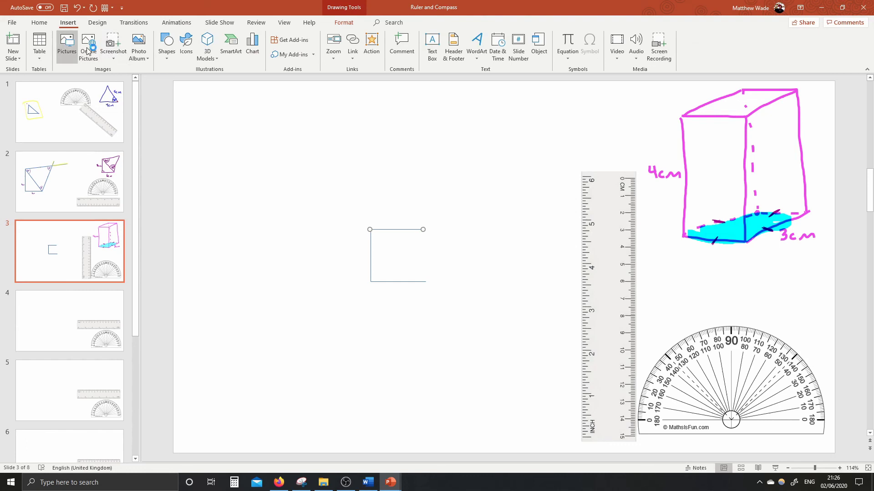
click(166, 44)
click(176, 80)
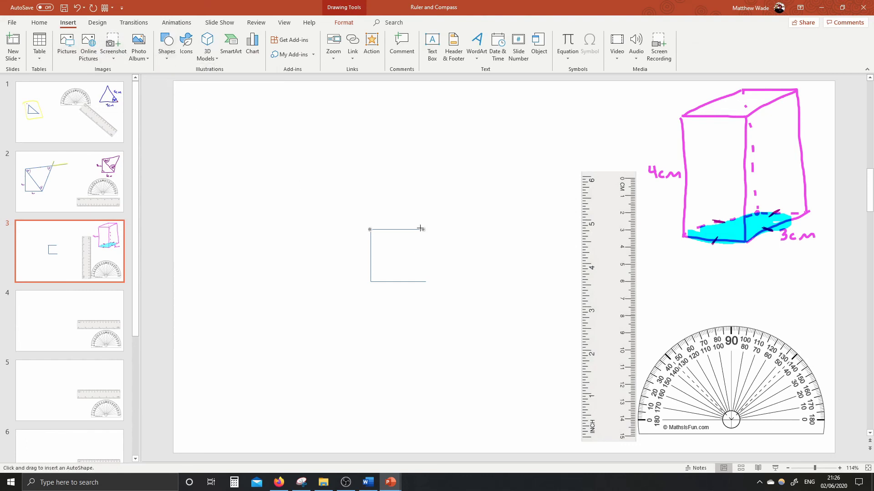
drag(422, 229, 426, 282)
click(426, 298)
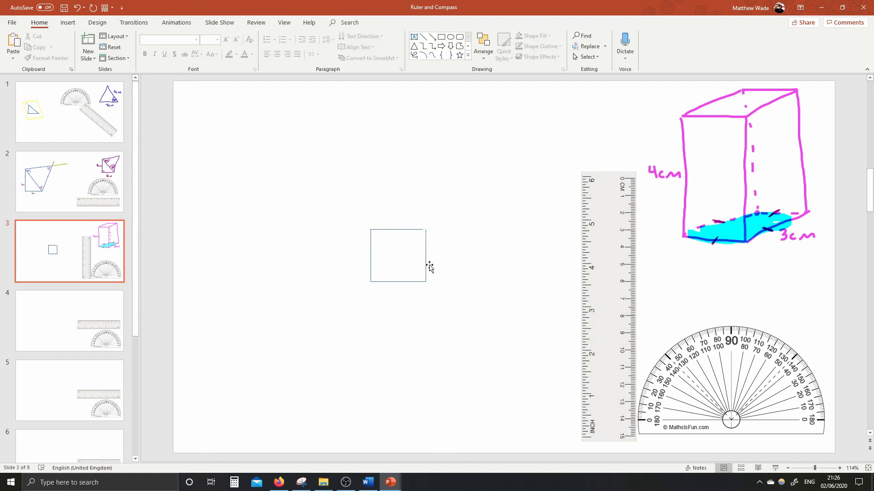
click(422, 230)
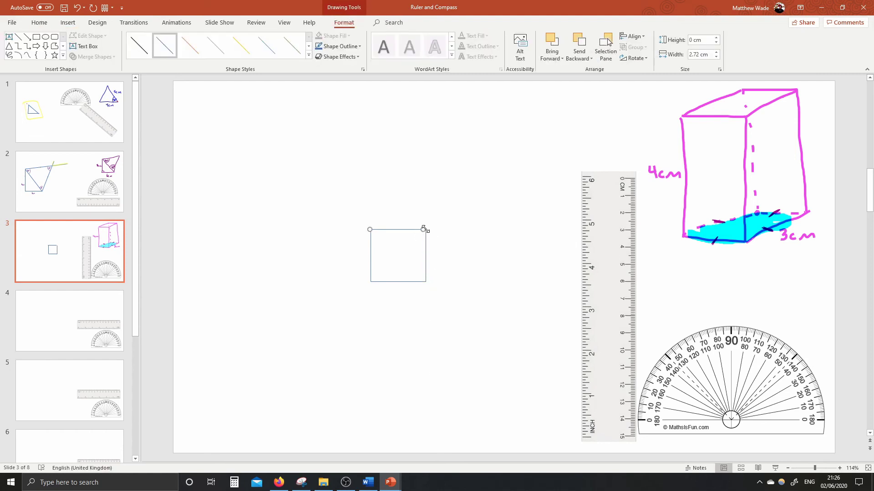
click(548, 418)
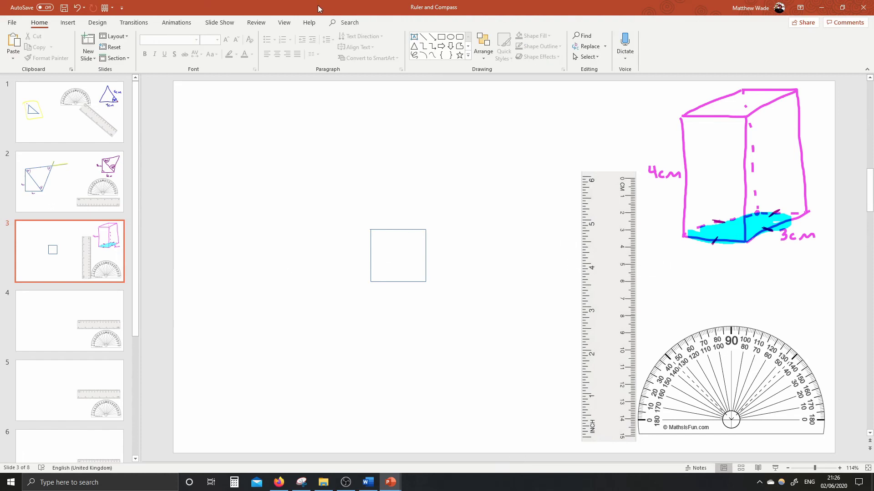
click(309, 23)
- Fill the net's square with the cyan highlighter and mark the cuboid's front face with the yellow one
click(256, 23)
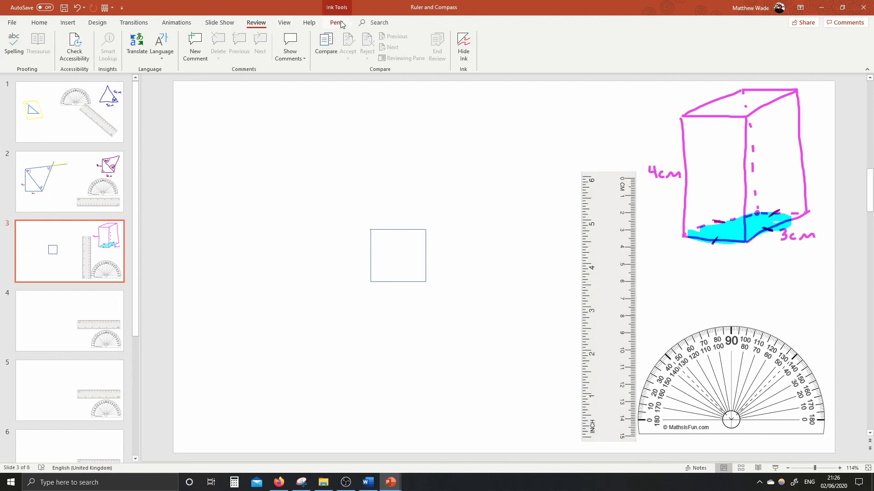
click(337, 23)
click(209, 57)
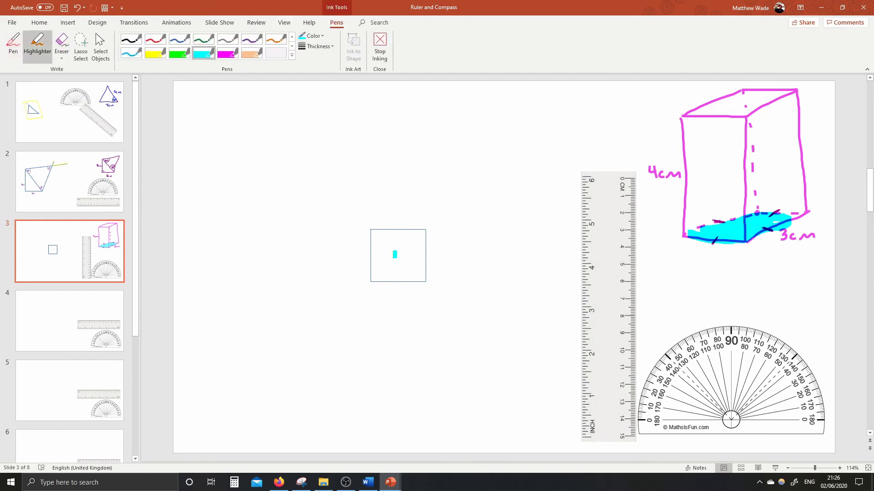
mouse_move(373, 232)
mouse_down()
mouse_move(376, 277)
mouse_move(403, 278)
mouse_move(421, 276)
mouse_move(421, 239)
mouse_move(394, 232)
mouse_move(380, 259)
mouse_move(395, 238)
mouse_move(385, 273)
mouse_move(408, 237)
mouse_move(417, 273)
mouse_move(425, 230)
mouse_move(373, 234)
mouse_move(375, 278)
mouse_move(394, 278)
mouse_up()
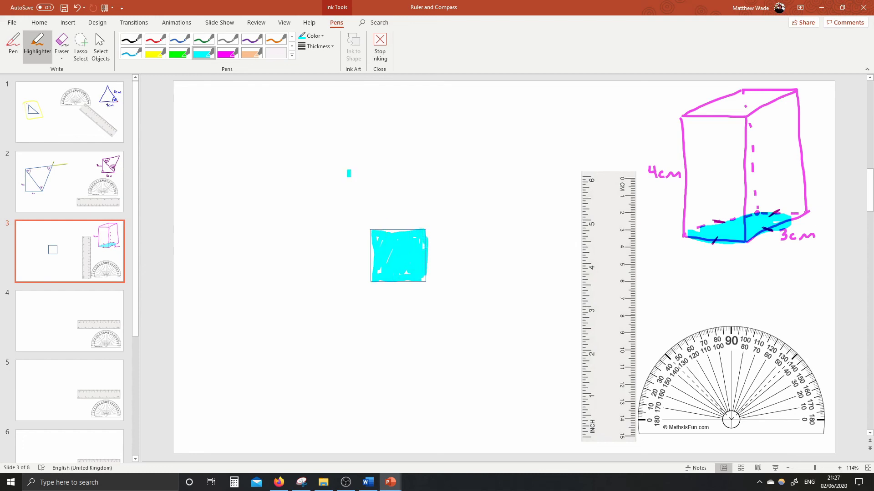
click(155, 53)
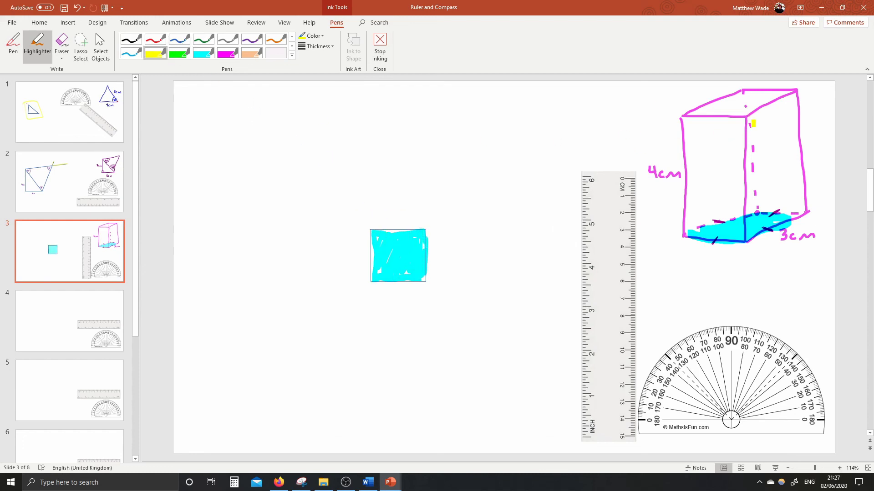
mouse_move(687, 123)
mouse_down()
mouse_move(691, 234)
mouse_move(736, 241)
mouse_move(739, 120)
mouse_move(686, 122)
mouse_up()
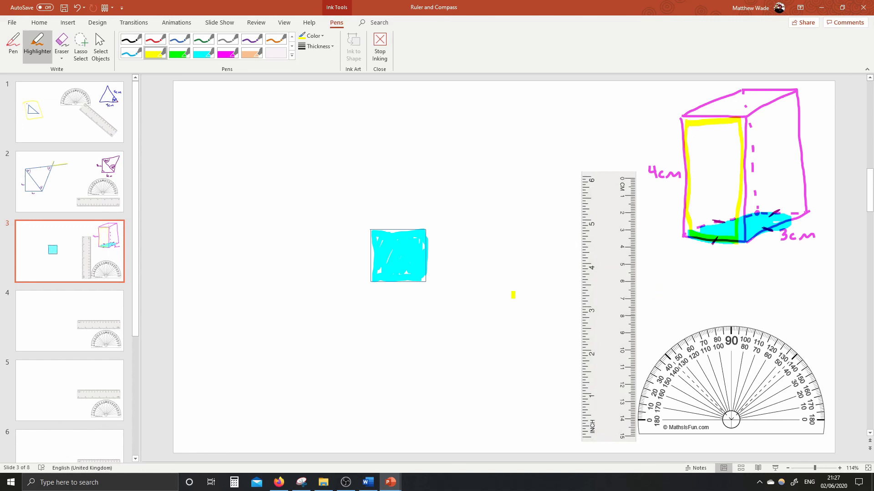
click(180, 40)
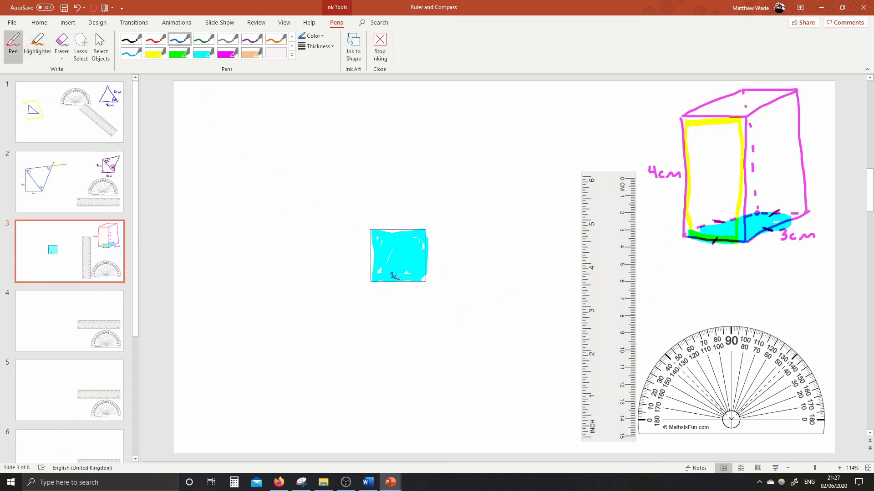
- Draw the green rectangle below the cyan square and highlight the cuboid's side face green
click(203, 39)
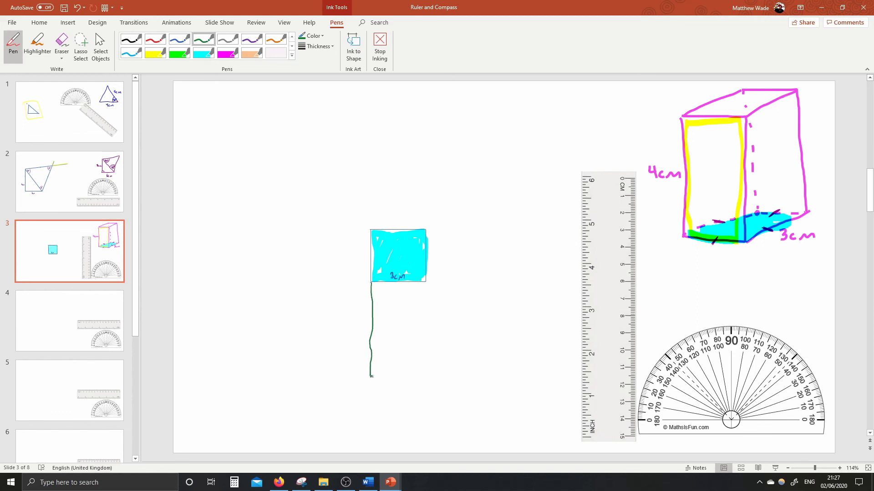
drag(429, 371, 426, 283)
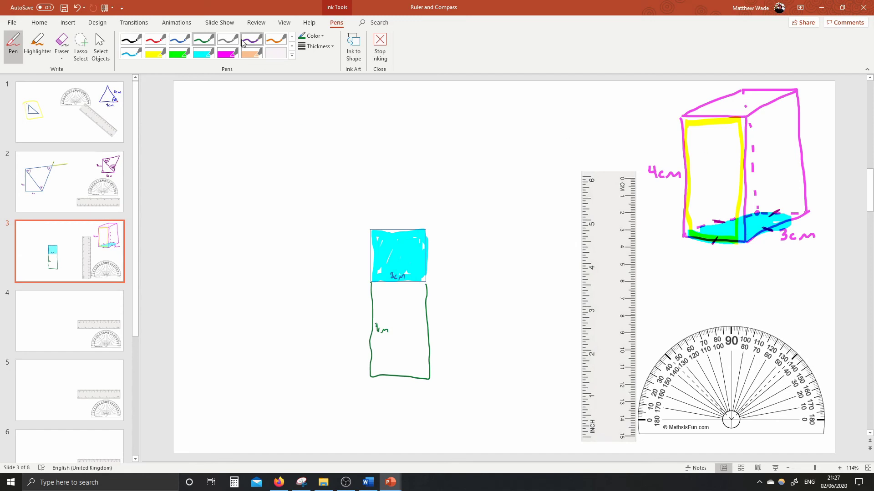
click(179, 54)
mouse_move(747, 121)
mouse_down()
mouse_move(791, 105)
mouse_move(796, 210)
mouse_move(760, 230)
mouse_move(748, 120)
mouse_up()
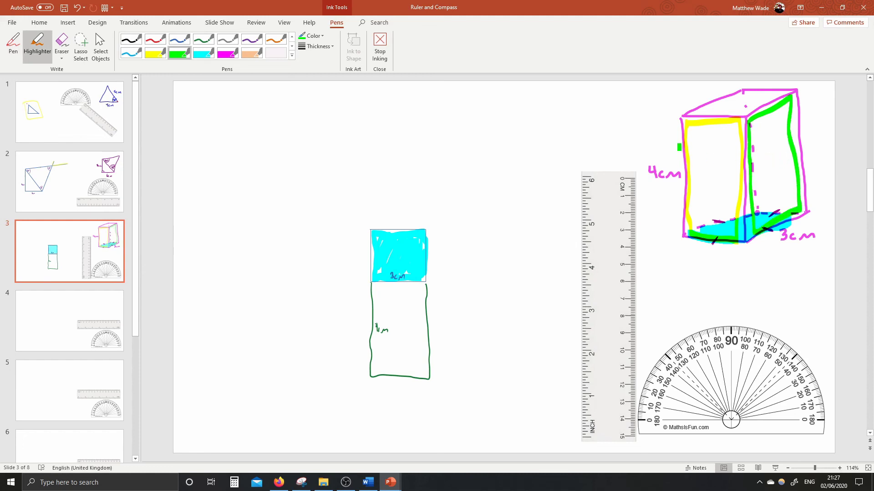
click(203, 40)
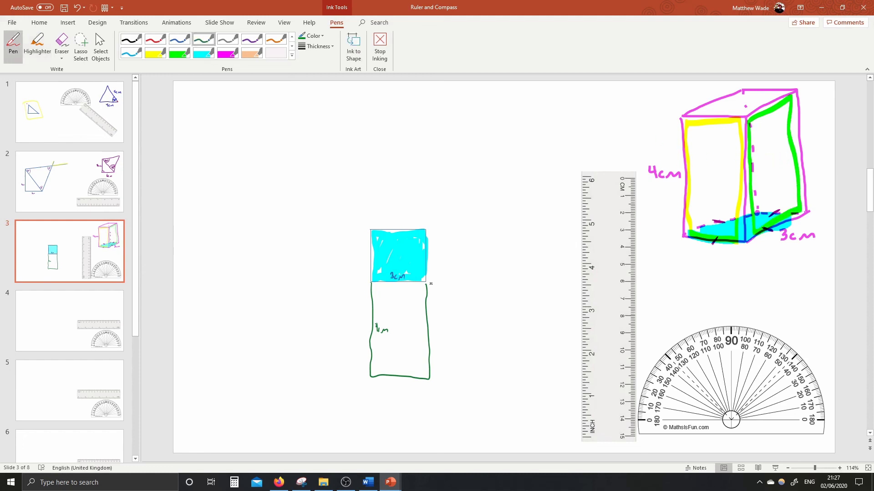
- Draw the net's right, top and left green arms and label the arms 4cm
mouse_move(426, 283)
mouse_down()
mouse_move(517, 282)
mouse_move(525, 261)
mouse_move(520, 229)
mouse_move(426, 230)
mouse_up()
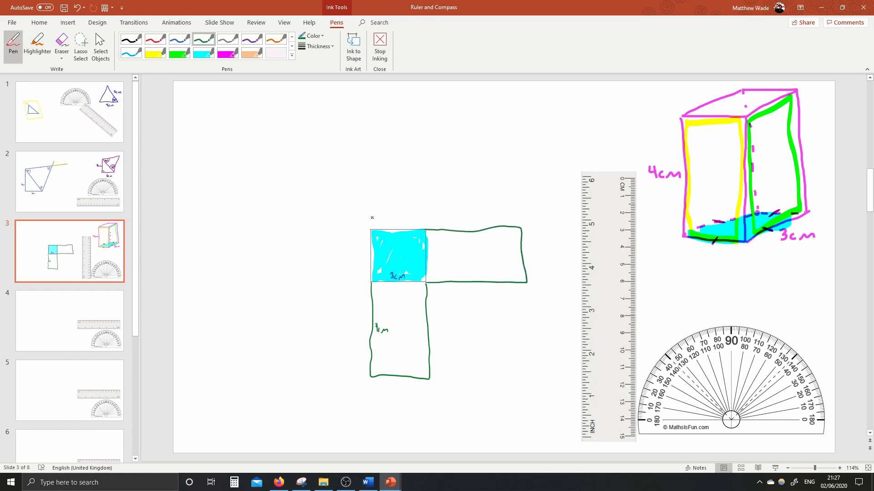
mouse_move(371, 200)
mouse_down()
mouse_move(376, 143)
mouse_move(419, 151)
mouse_move(424, 187)
mouse_up()
drag(425, 220, 426, 230)
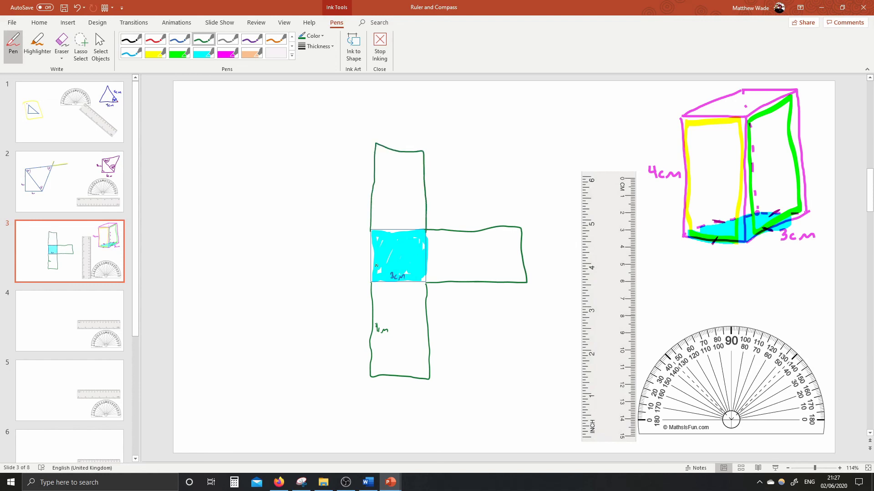
mouse_move(373, 283)
mouse_down()
mouse_move(282, 277)
mouse_move(276, 253)
mouse_move(285, 235)
mouse_move(326, 233)
mouse_up()
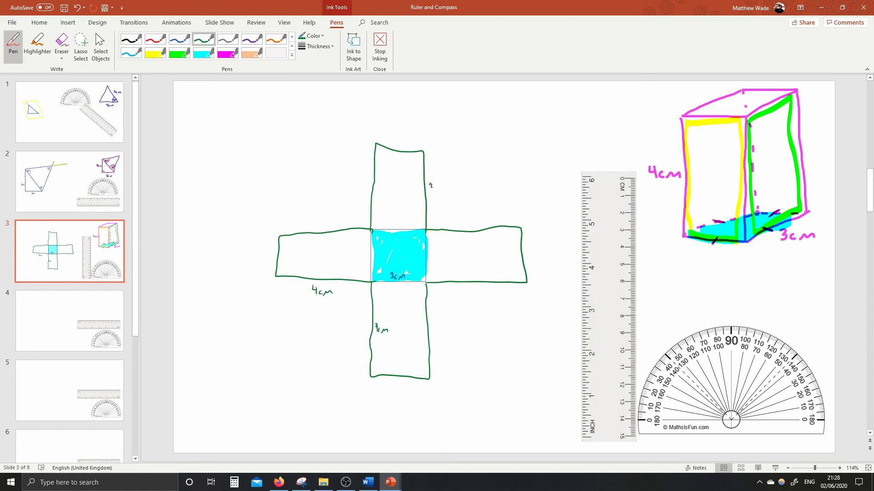
drag(440, 191, 449, 188)
drag(467, 290, 484, 303)
- Shade the cuboid's top face with the magenta highlighter
click(157, 56)
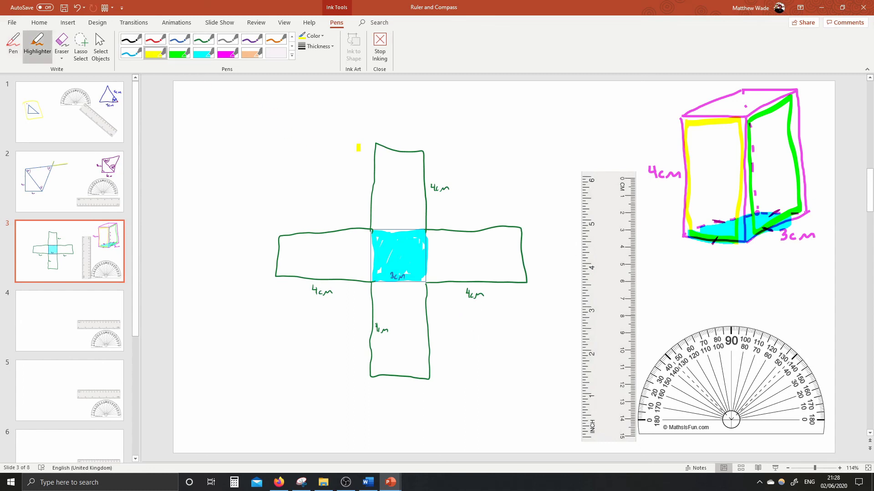
click(228, 53)
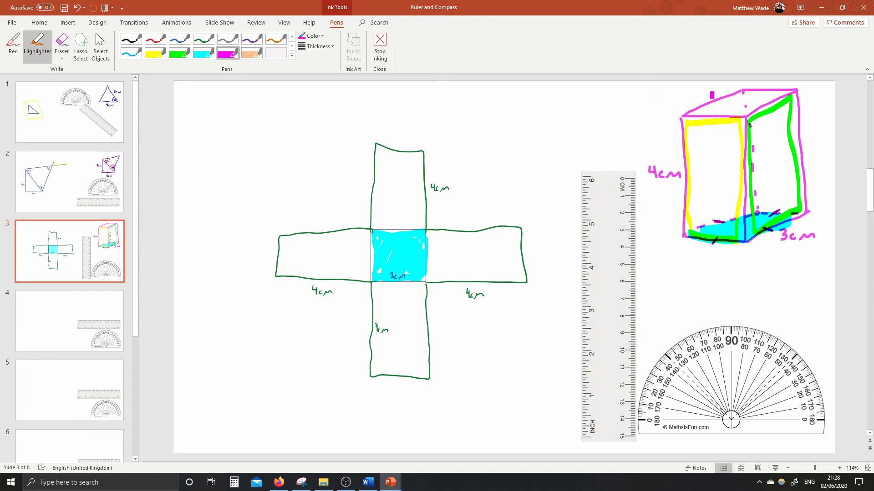
drag(709, 108, 762, 100)
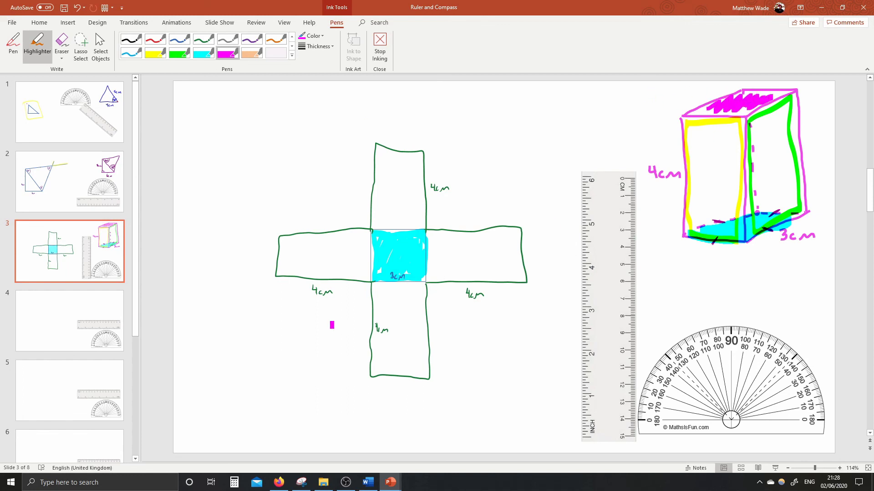
- With the blue pen, draw a square above the net's top arm and label two sides 3cm
click(181, 40)
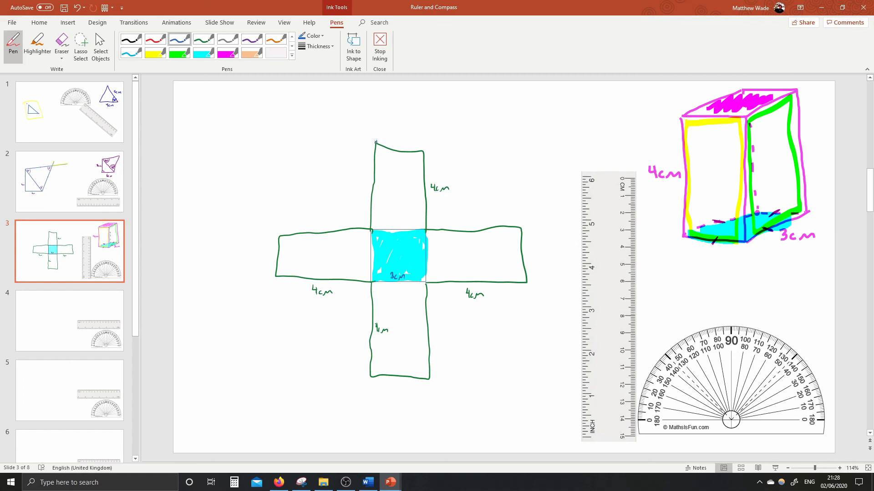
mouse_move(376, 142)
mouse_down()
mouse_move(375, 95)
mouse_move(404, 96)
mouse_move(425, 118)
mouse_move(425, 150)
mouse_up()
drag(427, 120, 436, 128)
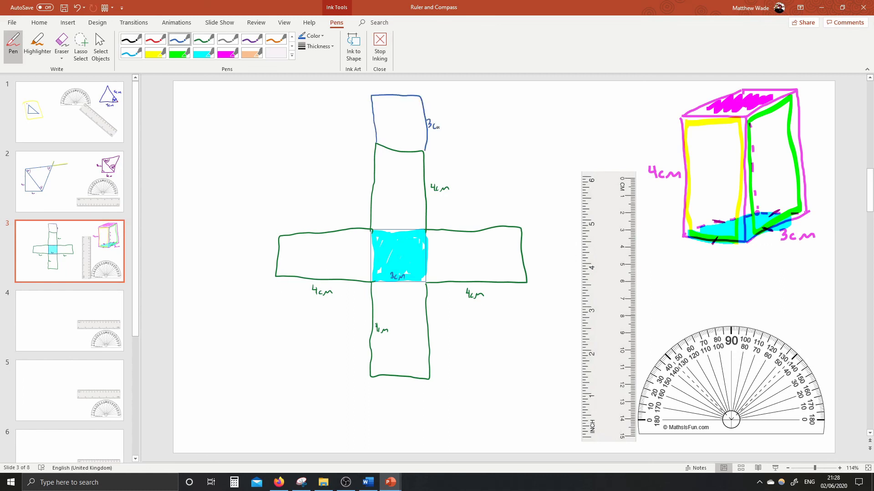
drag(397, 89, 404, 92)
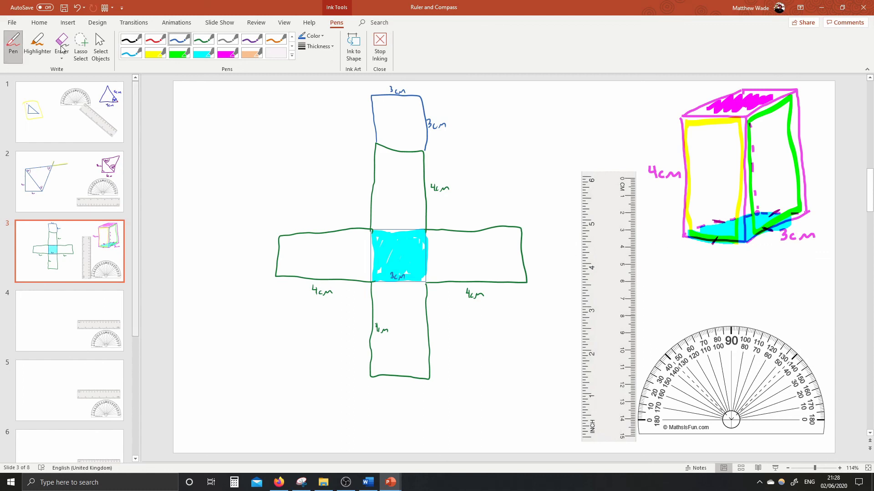
- End inking on slide 3's net and switch back to Select Objects mode
click(101, 46)
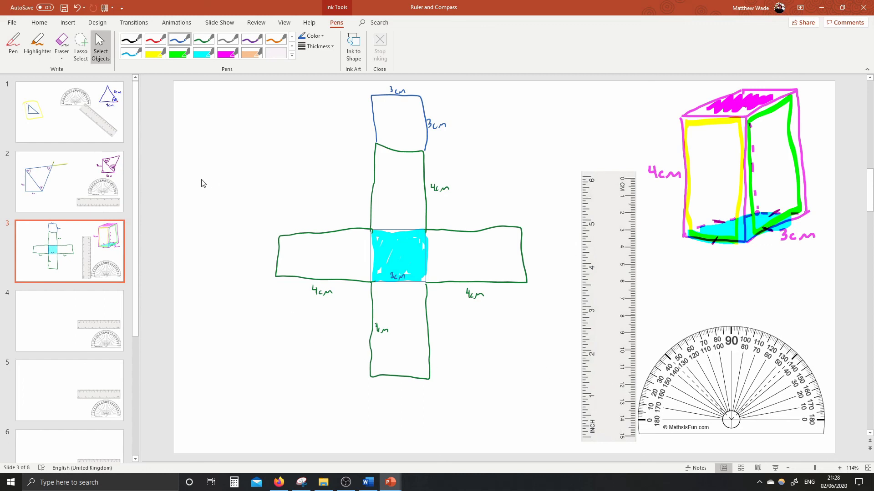
click(368, 482)
mouse_move(347, 486)
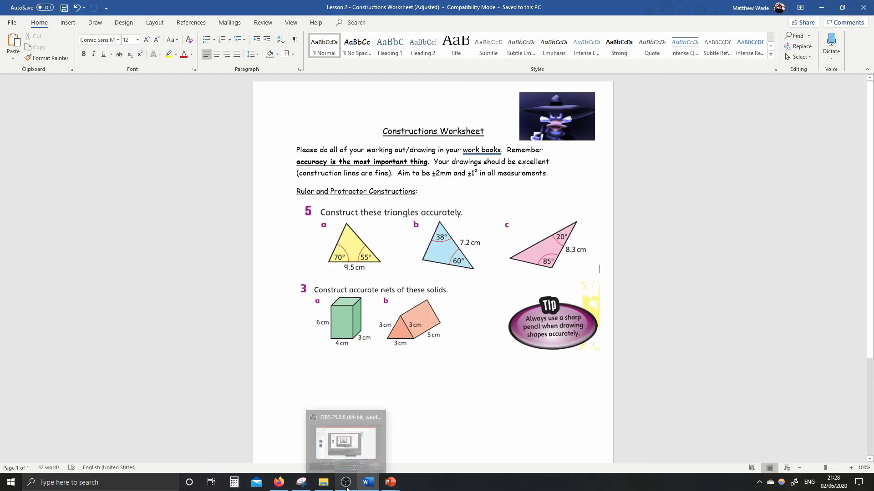